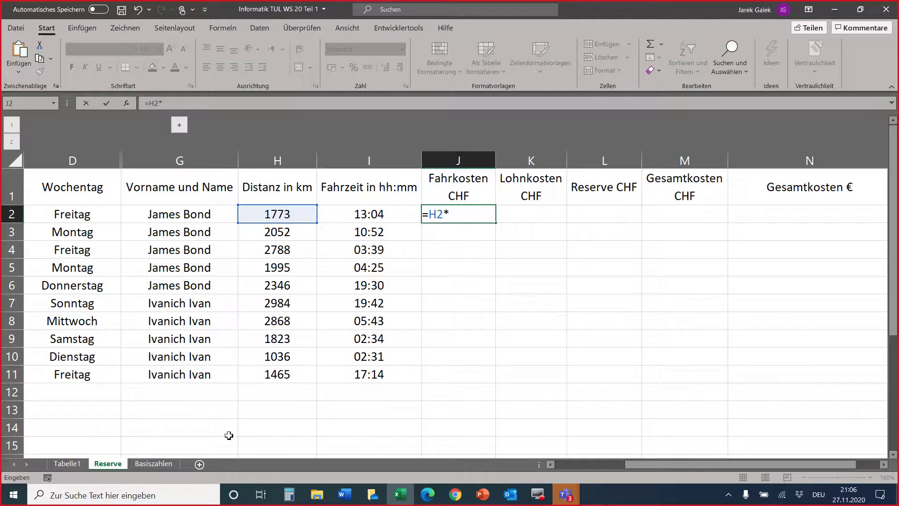
Complete the Fahrkosten formula in J2 as =H2*Basiszahlen!$C$1, with an absolute reference to the rate per km
{"action": "left_click", "coordinate": [161, 463]}
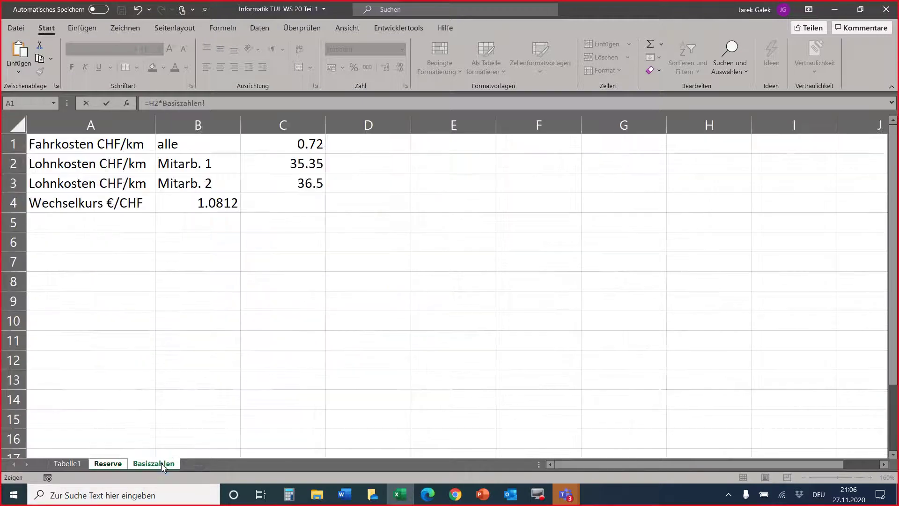
{"action": "left_click", "coordinate": [290, 144]}
{"action": "key", "text": "F4"}
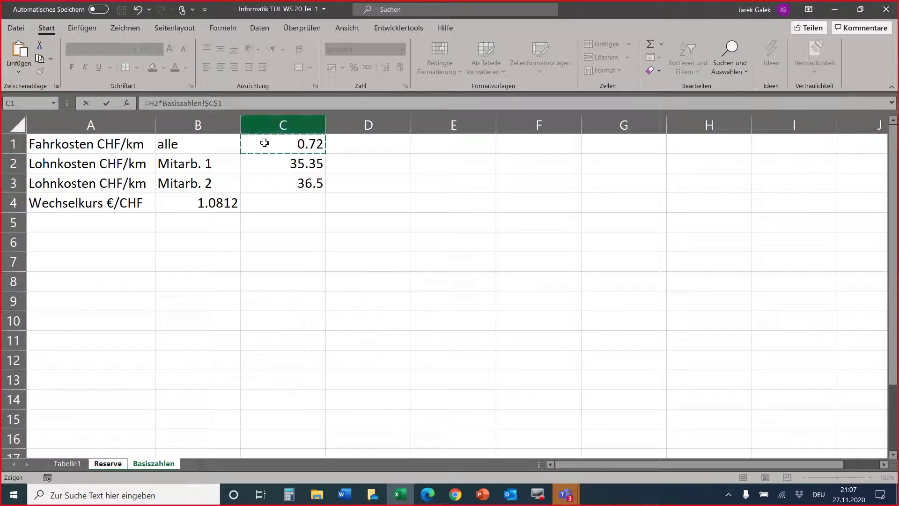
{"action": "key", "text": "Return"}
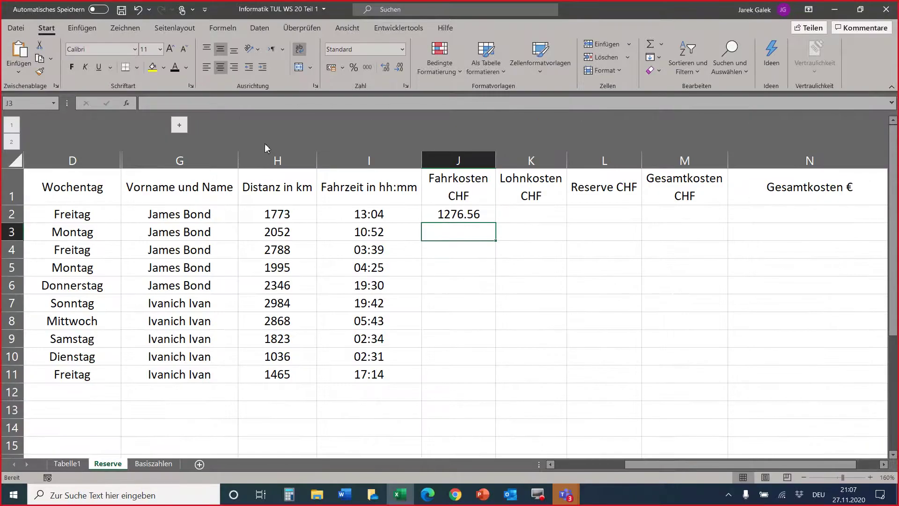
Enter the Lohnkosten formula =I2*Basiszahlen!C2 in K2, multiplying the driving time by the wage rate of Mitarb. 1
{"action": "left_click", "coordinate": [448, 214]}
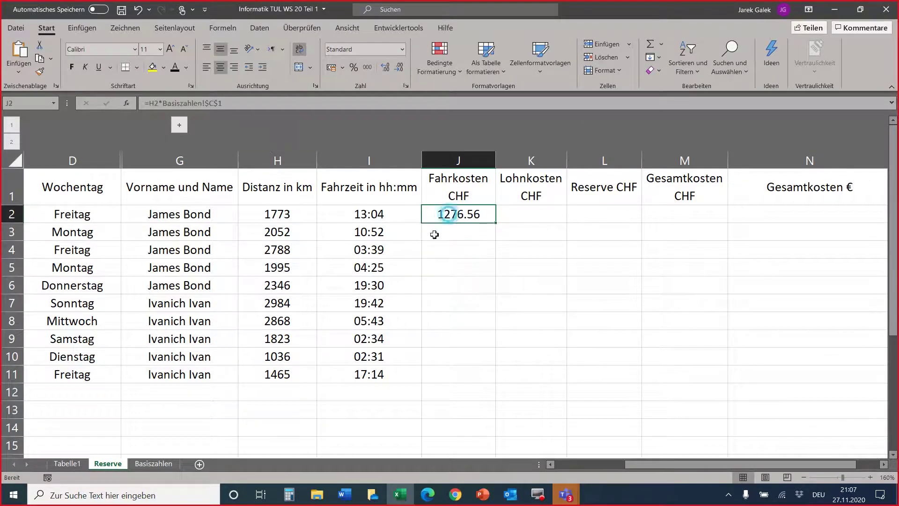
{"action": "key", "text": "Right"}
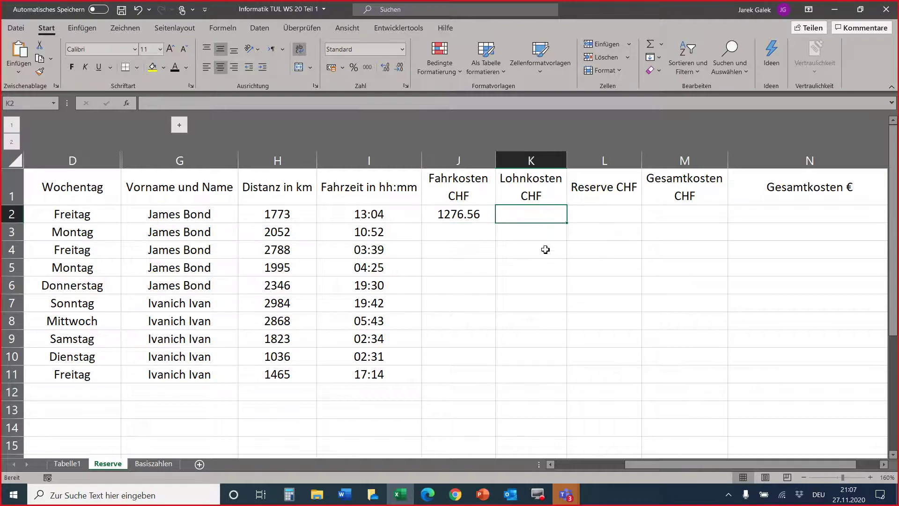
{"action": "type", "text": "="}
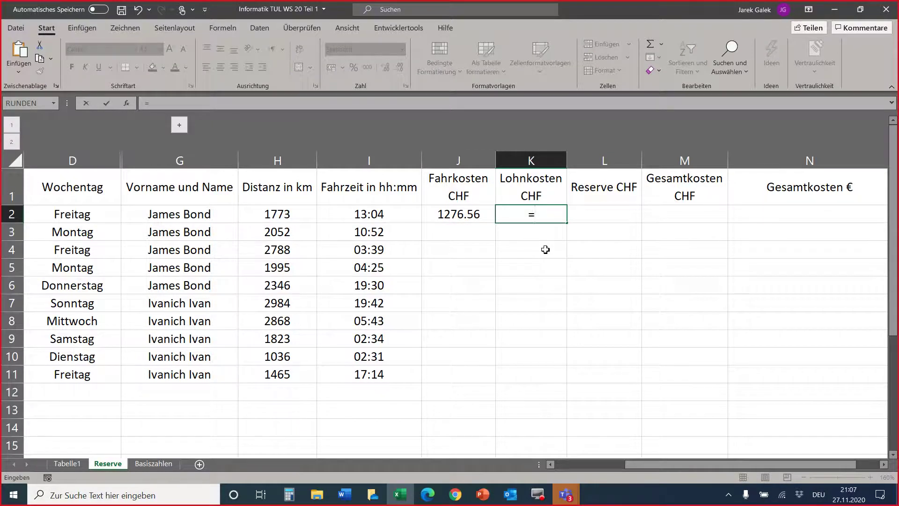
{"action": "left_click", "coordinate": [368, 215]}
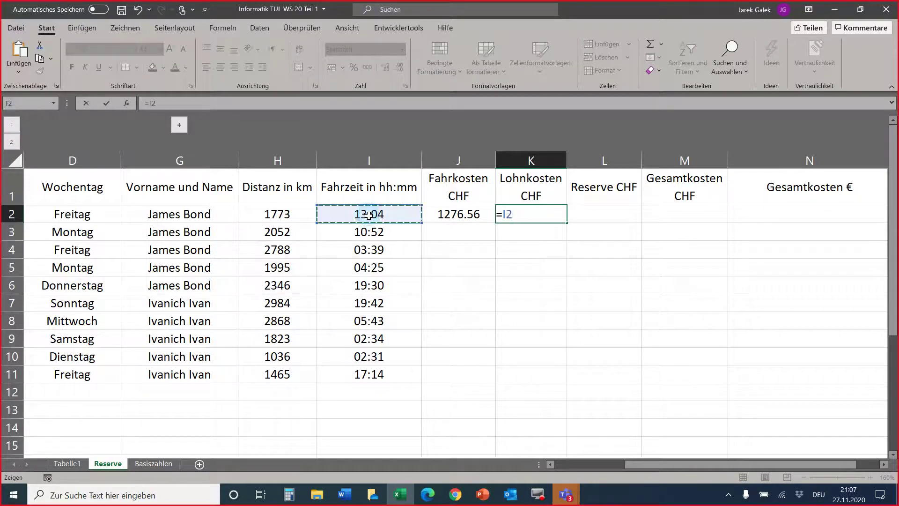
{"action": "type", "text": "*"}
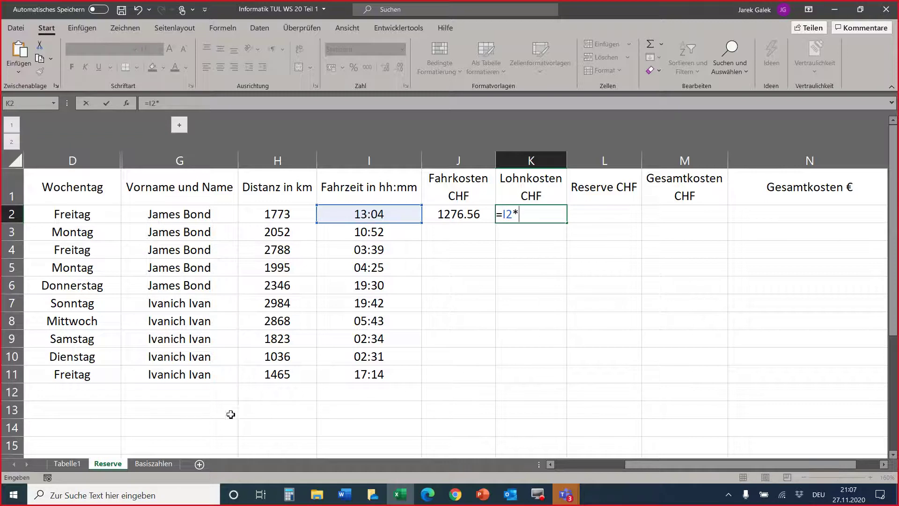
{"action": "left_click", "coordinate": [161, 463]}
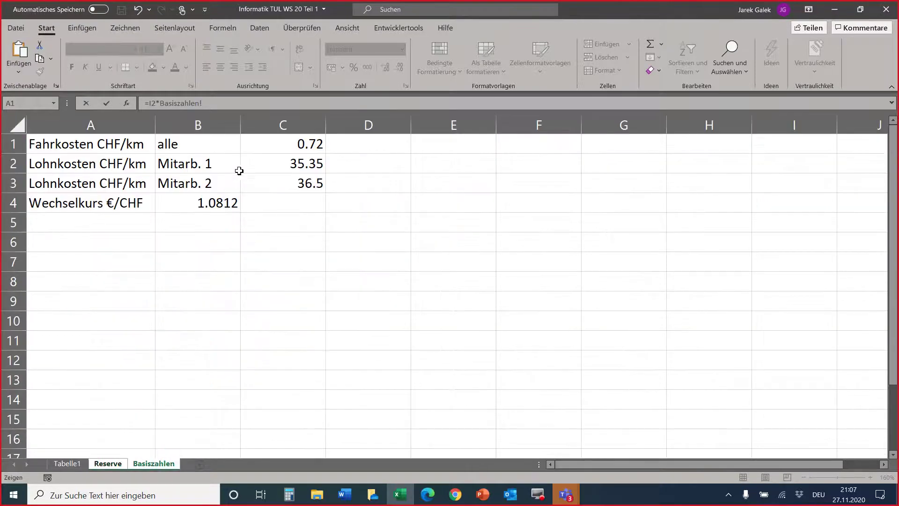
{"action": "left_click", "coordinate": [274, 165]}
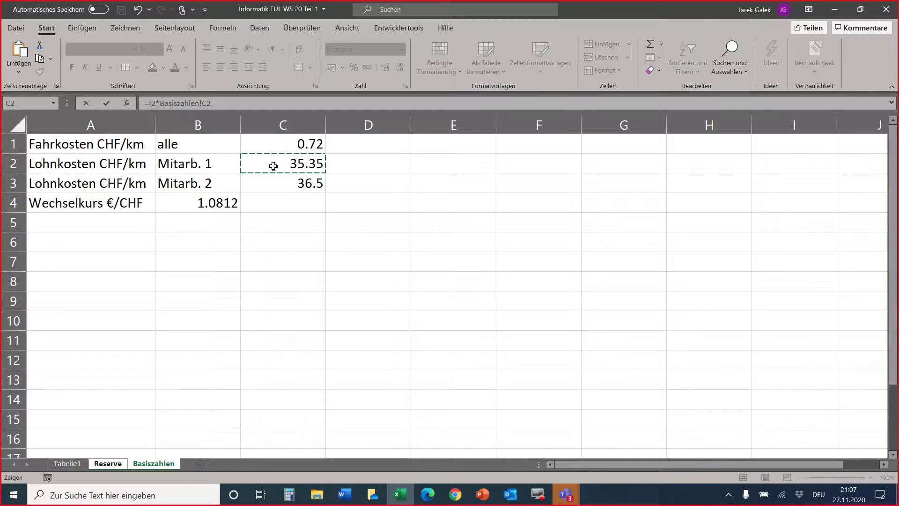
{"action": "key", "text": "Return"}
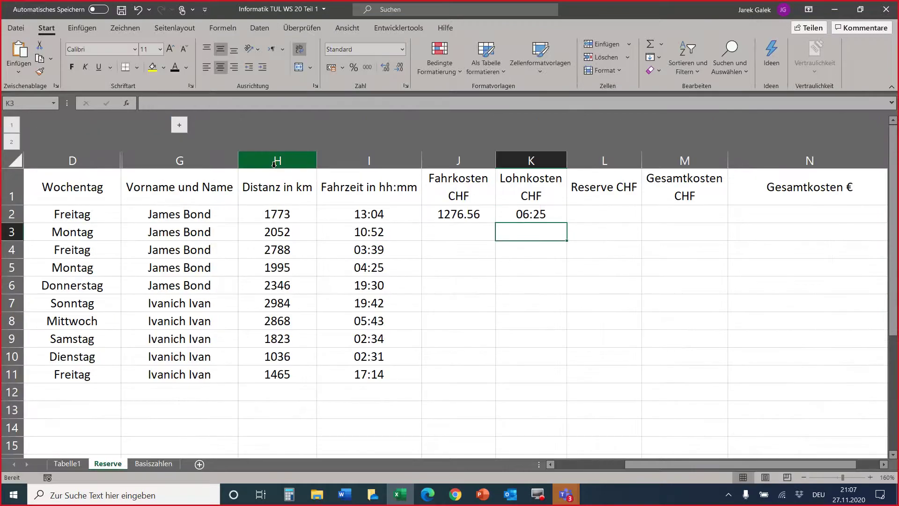
Format the Lohnkosten cell K2 with the Zahlenformat number format
{"action": "left_click", "coordinate": [557, 215]}
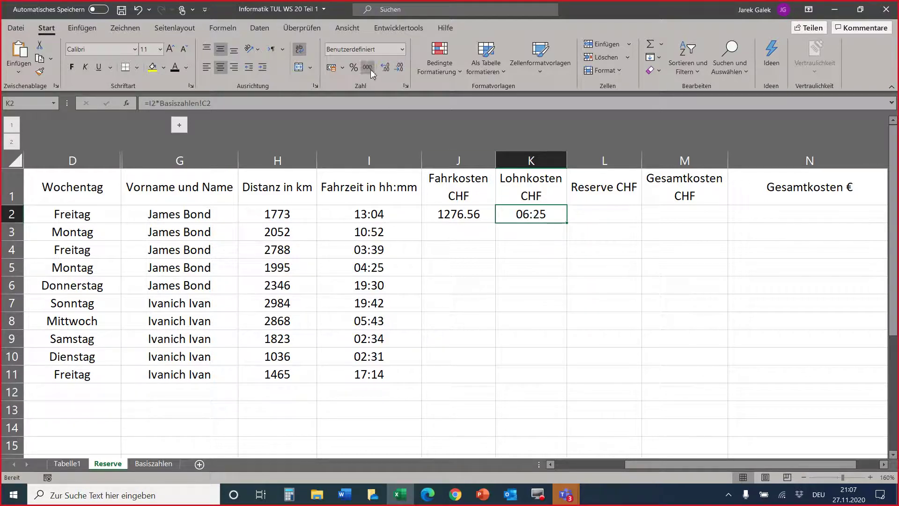
{"action": "left_click", "coordinate": [401, 49]}
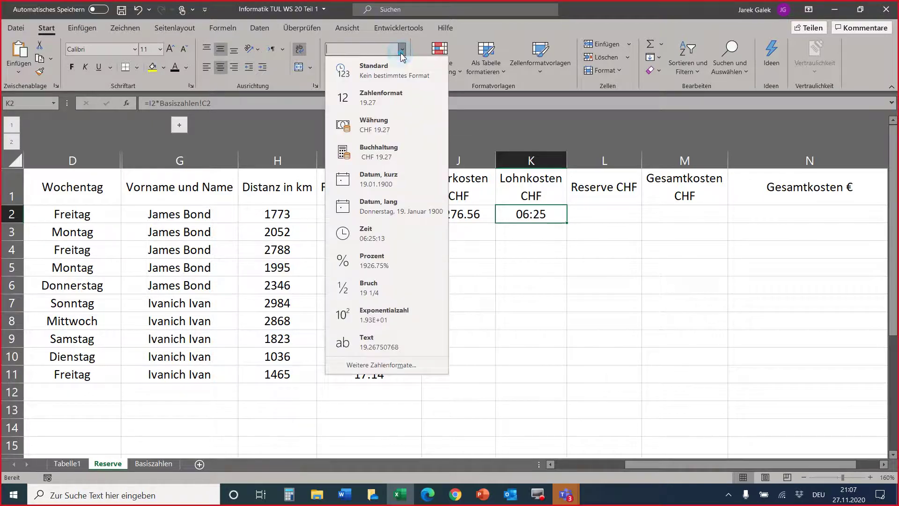
{"action": "left_click", "coordinate": [403, 95]}
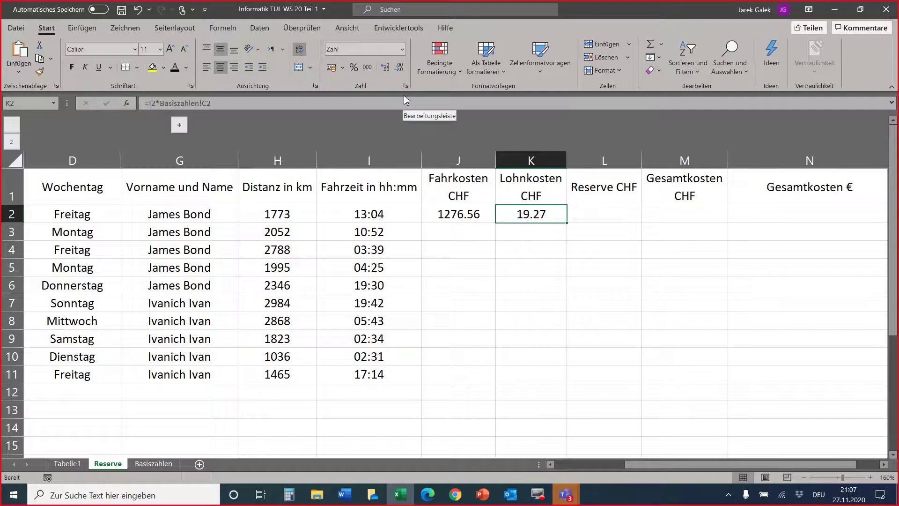
Make the wage rate reference in K2 absolute and multiply by 24, giving =I2*Basiszahlen!$C$2*24
{"action": "double_click", "coordinate": [558, 216]}
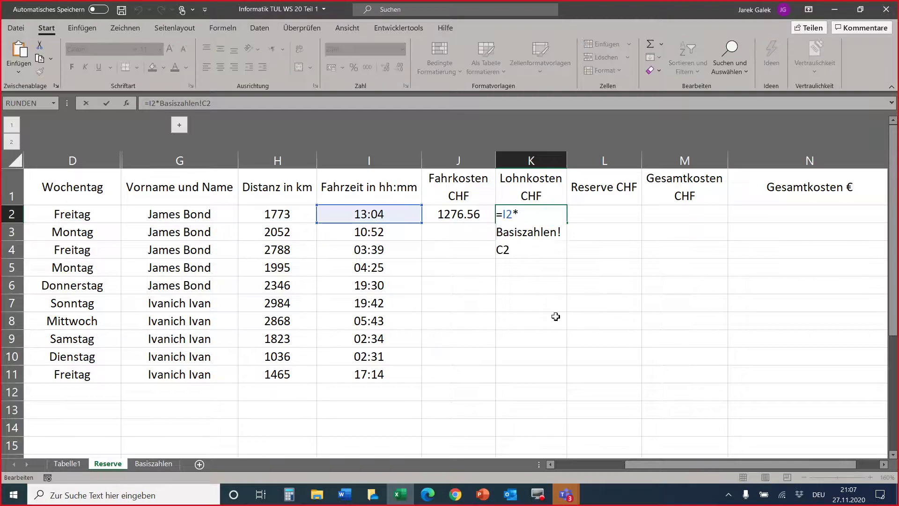
{"action": "left_click", "coordinate": [519, 261]}
{"action": "key", "text": "F4"}
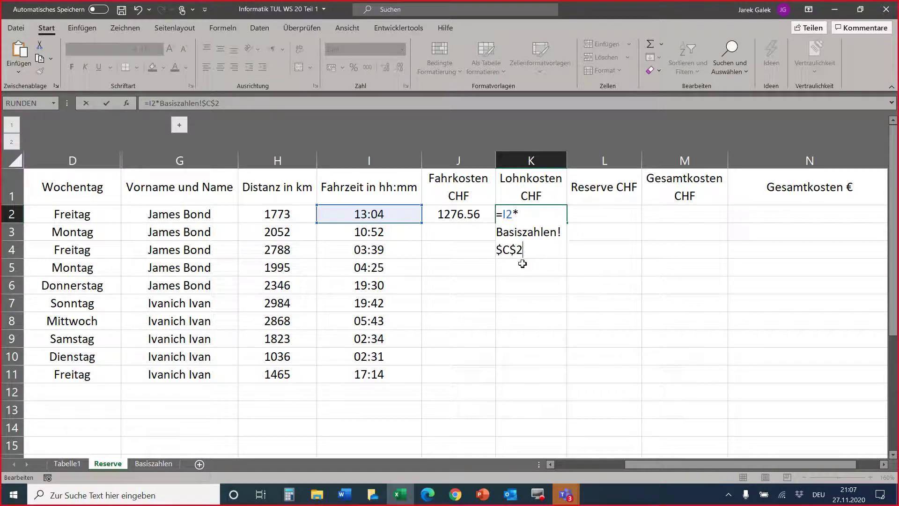
{"action": "type", "text": "*24"}
{"action": "key", "text": "Return"}
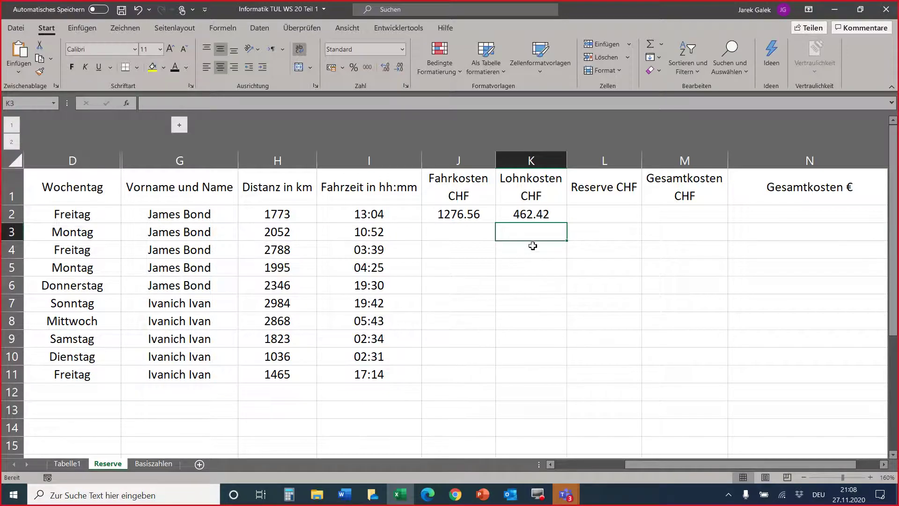
Calculate the Reserve CHF in L2 as 3% of the driving and wage costs with =SUMME(J2:K2)*3%
{"action": "left_click", "coordinate": [592, 218]}
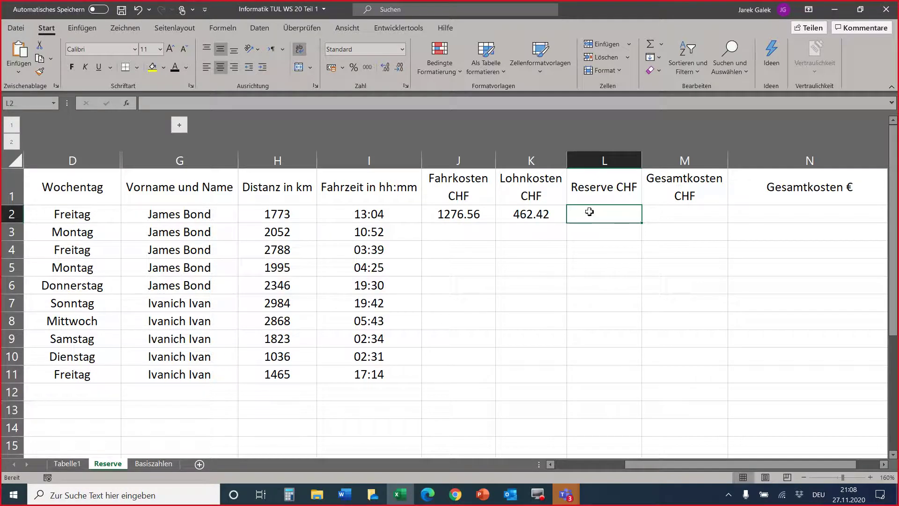
{"action": "left_click", "coordinate": [651, 44]}
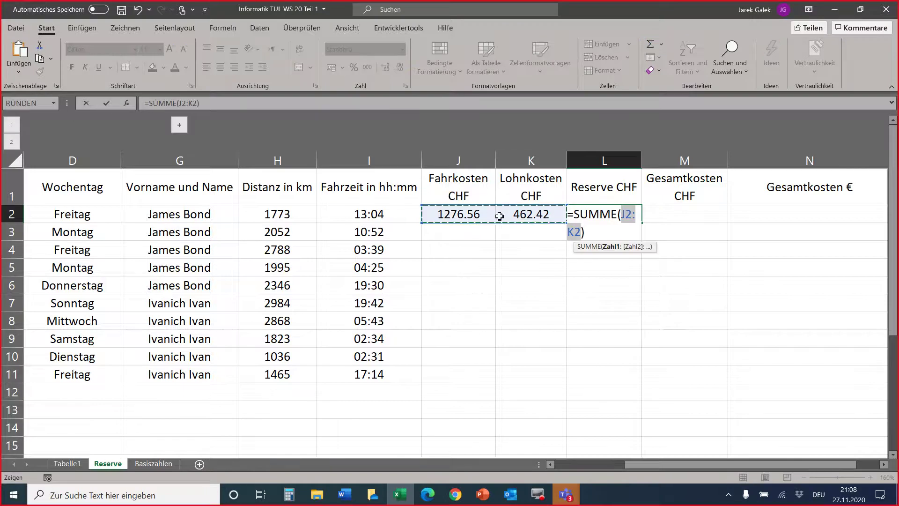
{"action": "left_click", "coordinate": [585, 234]}
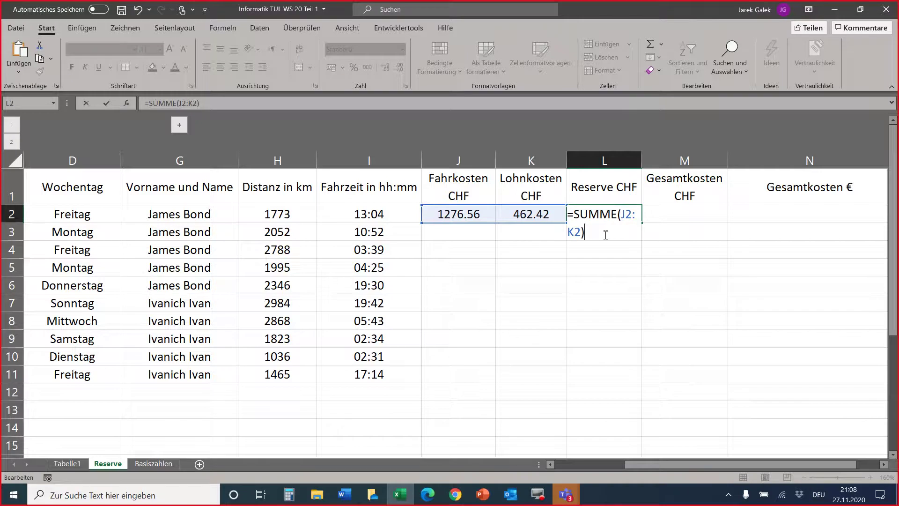
{"action": "type", "text": "*3&"}
{"action": "key", "text": "BackSpace"}
{"action": "type", "text": "%"}
{"action": "key", "text": "Return"}
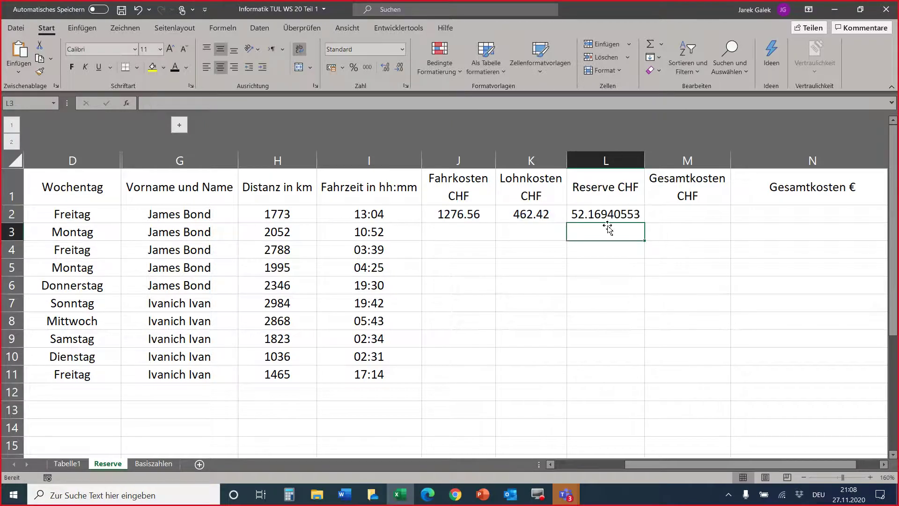
Apply the Zahlenformat number format to the cost cells J2:L2
{"action": "left_click", "coordinate": [605, 215]}
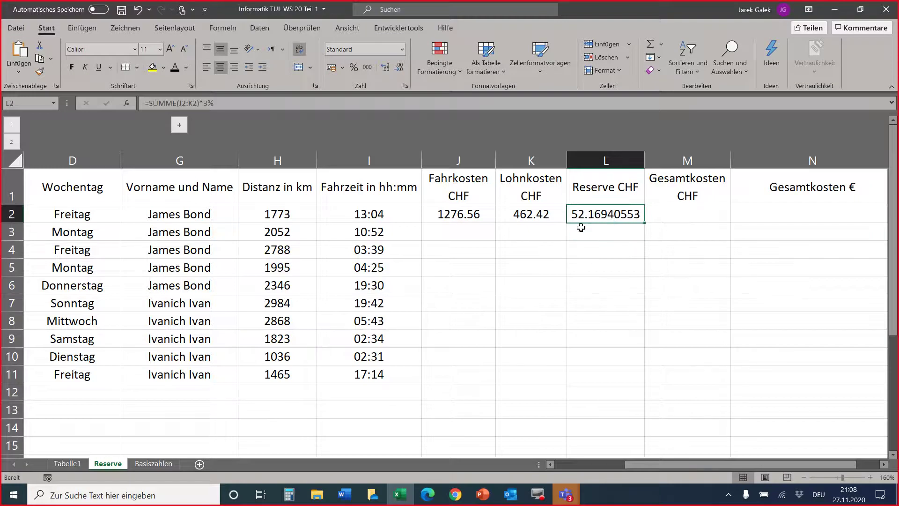
{"action": "left_click", "coordinate": [673, 215]}
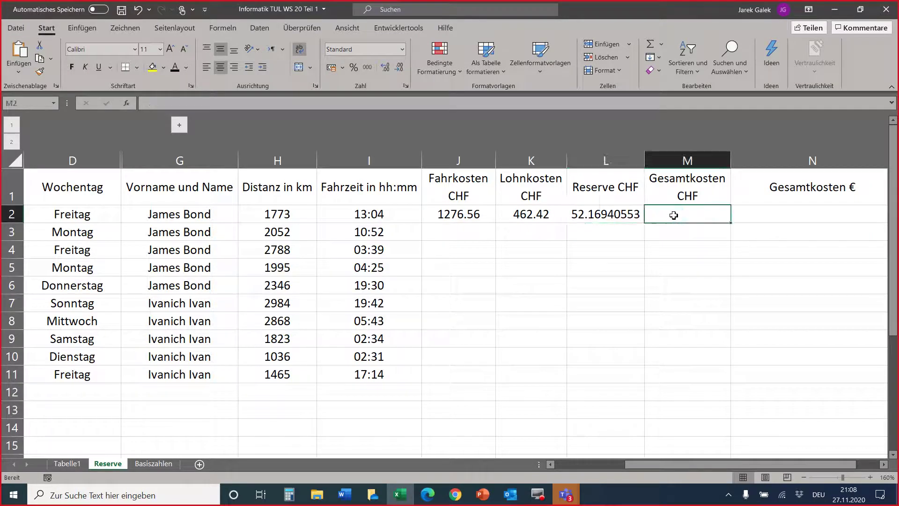
{"action": "left_click_drag", "start_coordinate": [450, 215], "coordinate": [573, 214]}
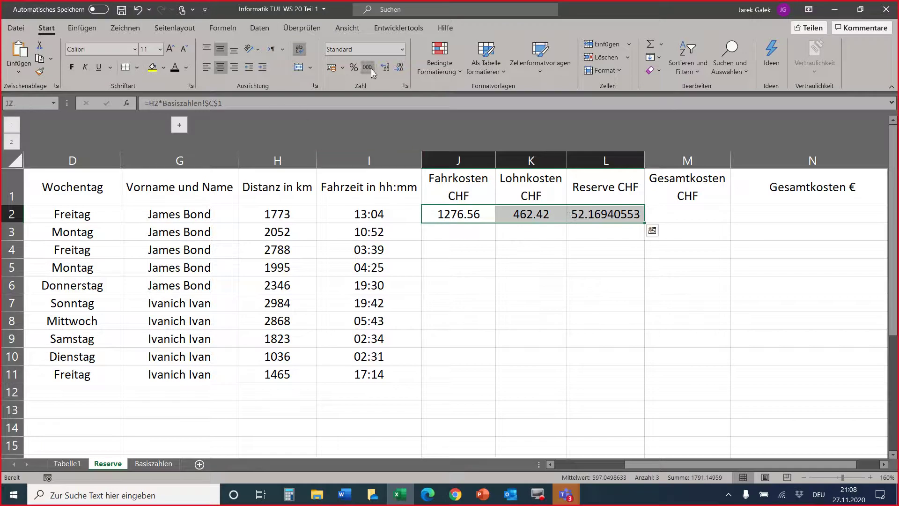
{"action": "left_click", "coordinate": [402, 49]}
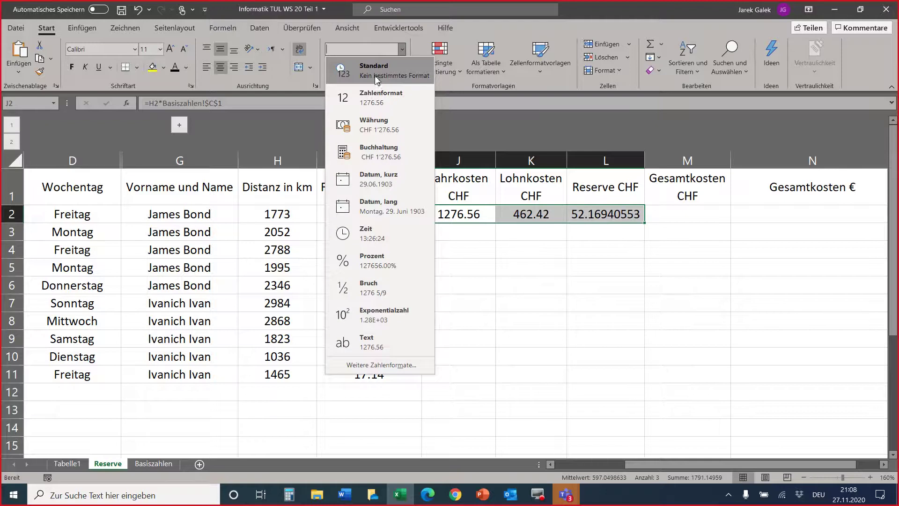
{"action": "left_click", "coordinate": [380, 99]}
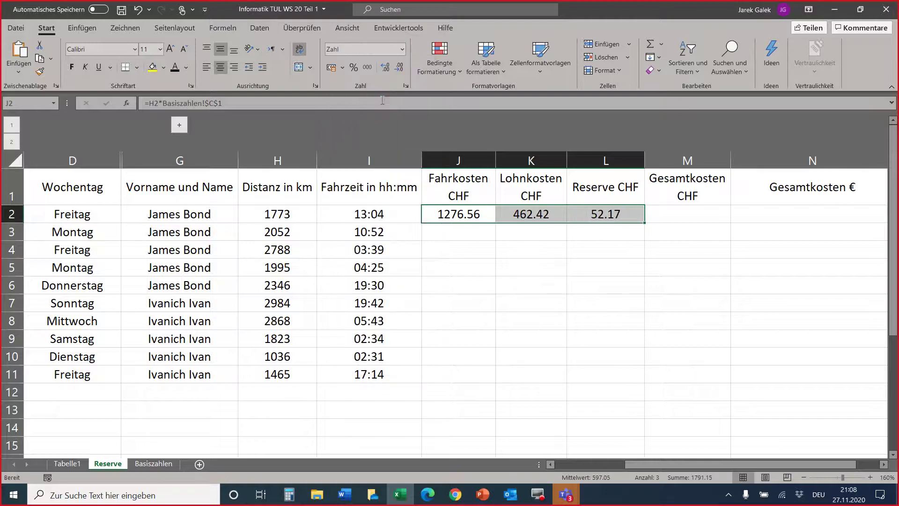
Total the three CHF cost items in the Gesamtkosten CHF cell M2 with =SUMME(J2:L2)
{"action": "left_click", "coordinate": [704, 218]}
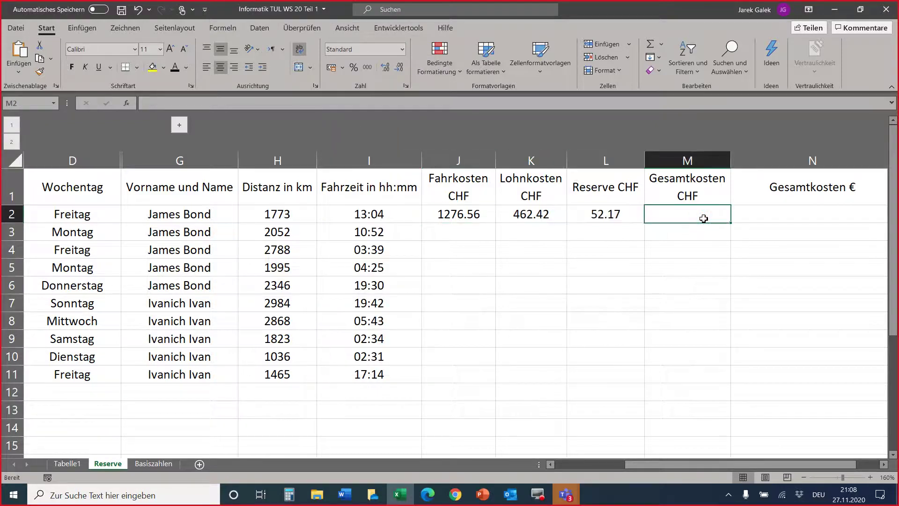
{"action": "left_click", "coordinate": [651, 45]}
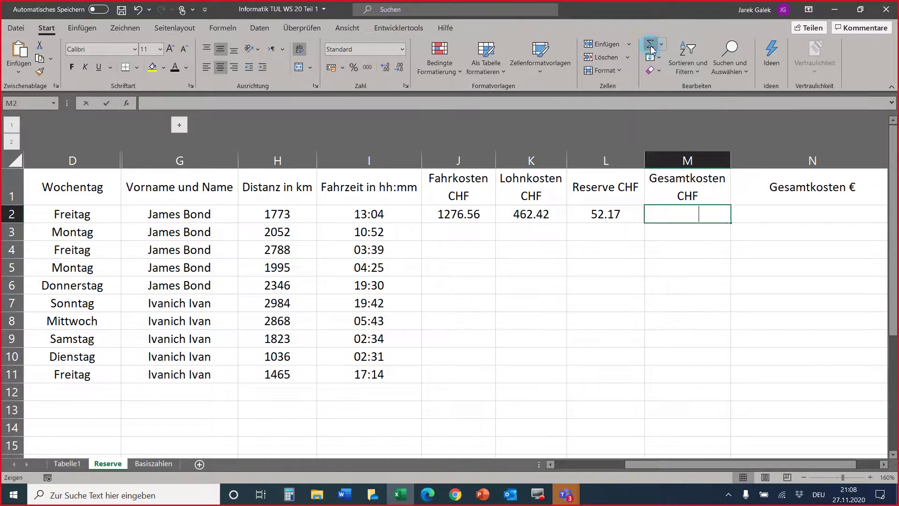
{"action": "left_click", "coordinate": [499, 263]}
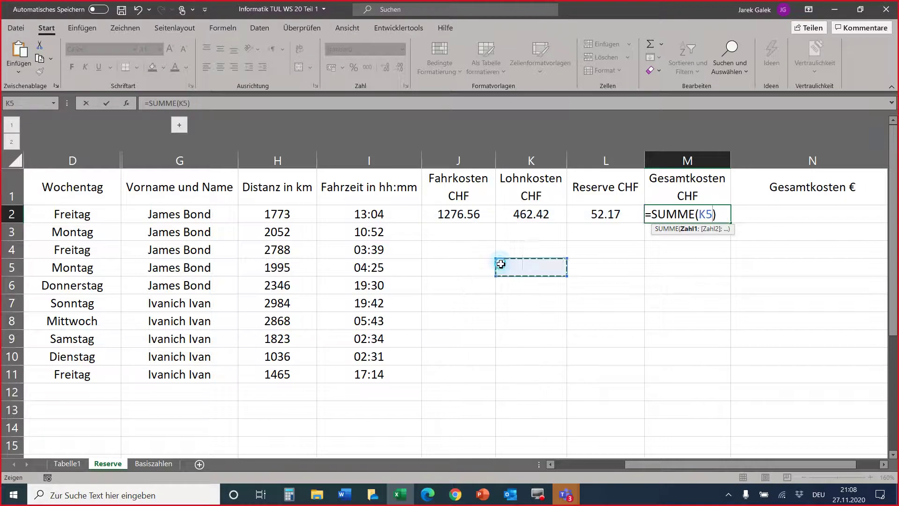
{"action": "left_click_drag", "start_coordinate": [426, 220], "coordinate": [611, 211]}
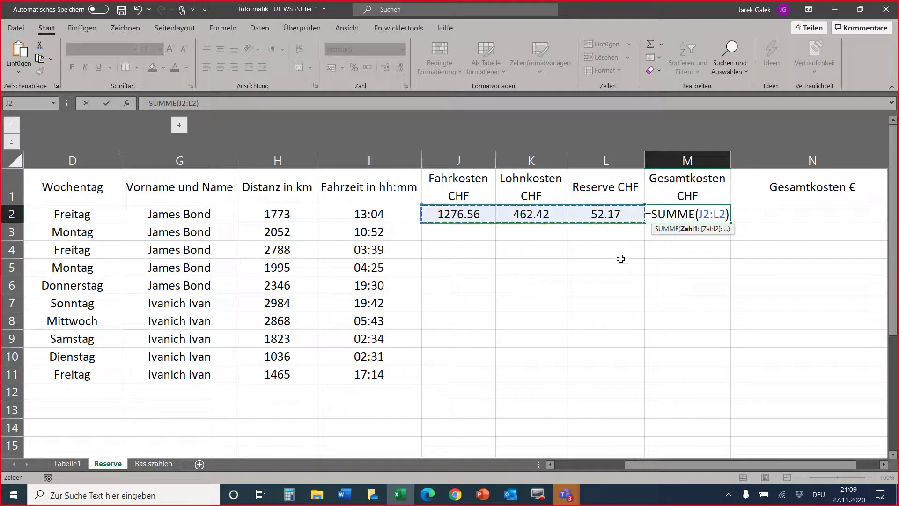
{"action": "key", "text": "Return"}
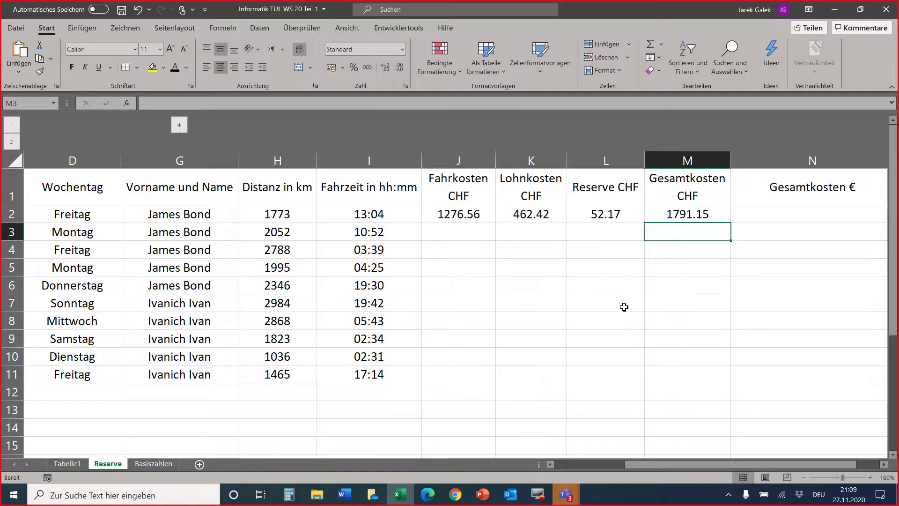
Convert the total cost to euros in N2 by dividing by the absolute exchange rate reference, giving =M2/Basiszahlen!$B$4
{"action": "left_click", "coordinate": [740, 216]}
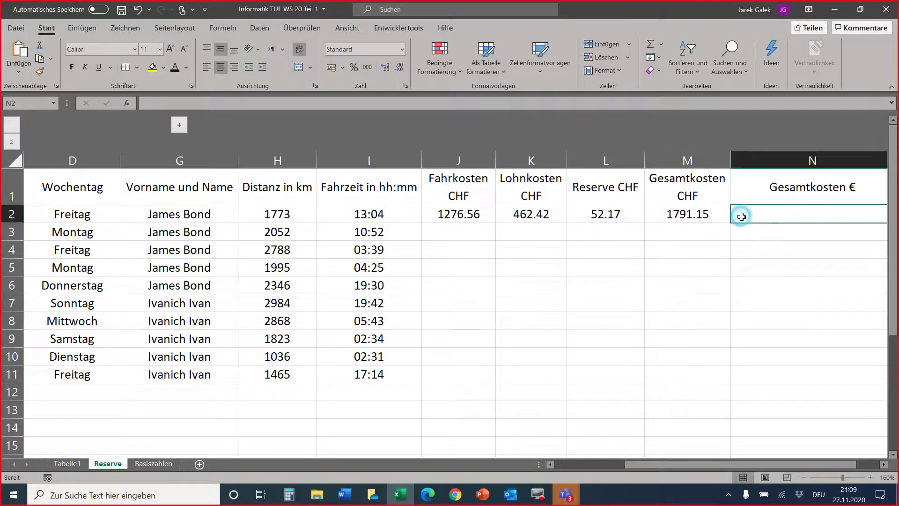
{"action": "type", "text": "="}
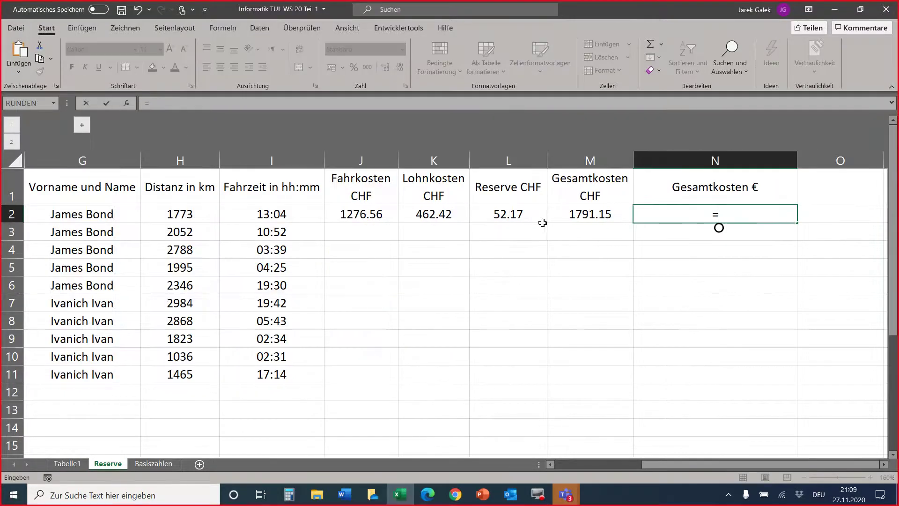
{"action": "left_click", "coordinate": [559, 217]}
{"action": "type", "text": "/"}
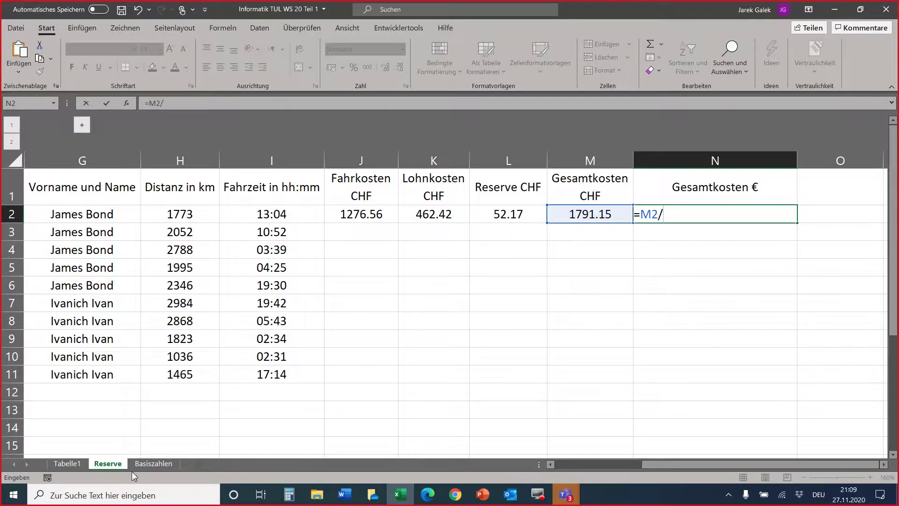
{"action": "left_click", "coordinate": [142, 464]}
{"action": "left_click", "coordinate": [209, 205]}
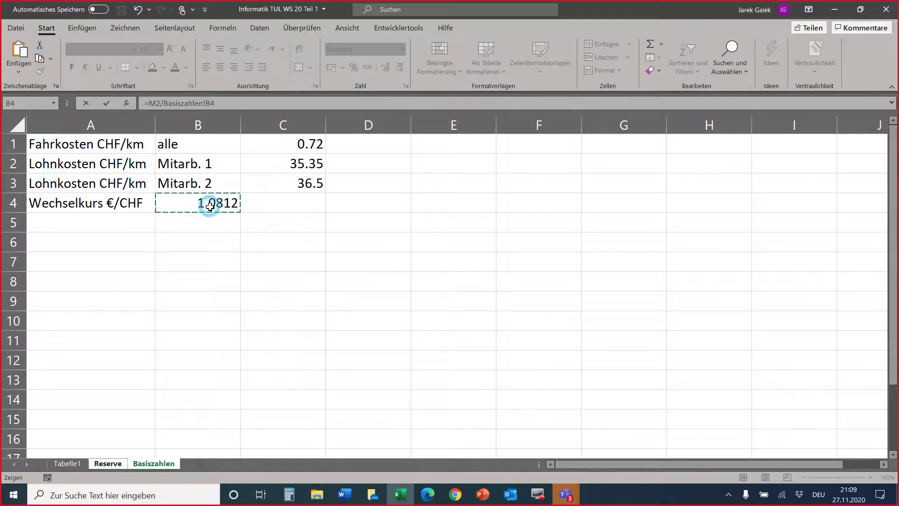
{"action": "key", "text": "F4"}
{"action": "key", "text": "Return"}
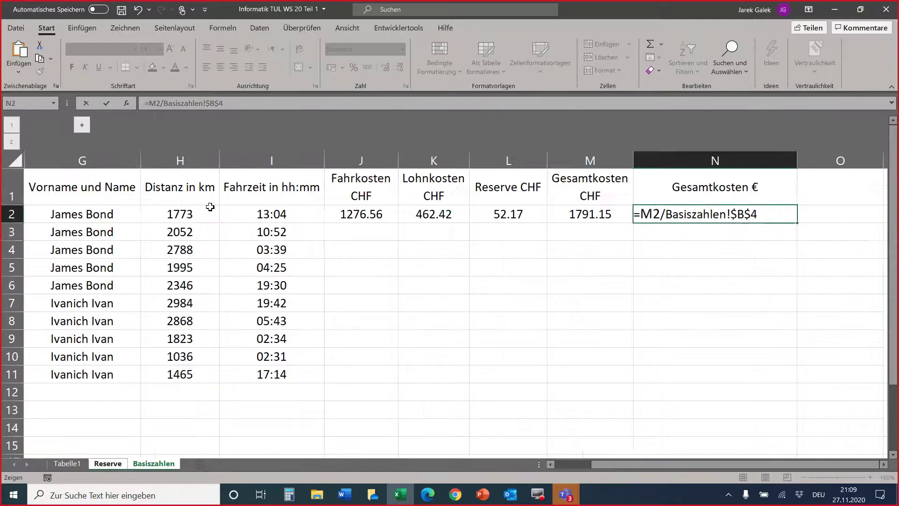
Apply the Buchhaltung number format with thousands separator and two decimals to the Gesamtkosten € cell N2
{"action": "left_click", "coordinate": [667, 212]}
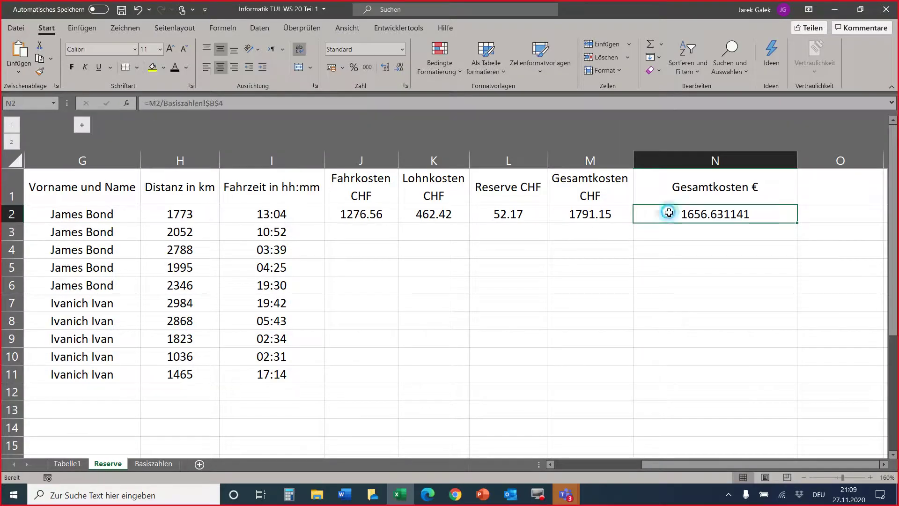
{"action": "left_click", "coordinate": [368, 68]}
{"action": "left_click", "coordinate": [409, 266]}
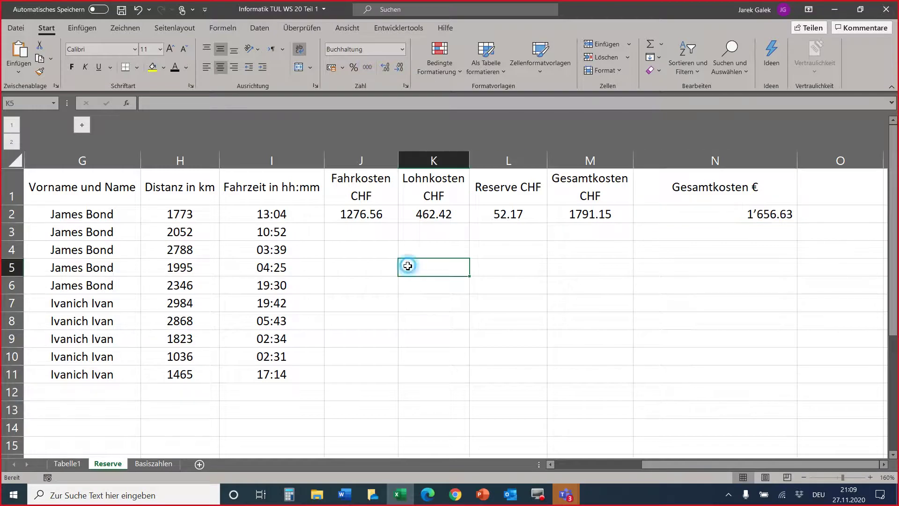
Fill the cost formulas in J2:N2 down through row 11 for all trips
{"action": "left_click_drag", "start_coordinate": [360, 210], "coordinate": [704, 213]}
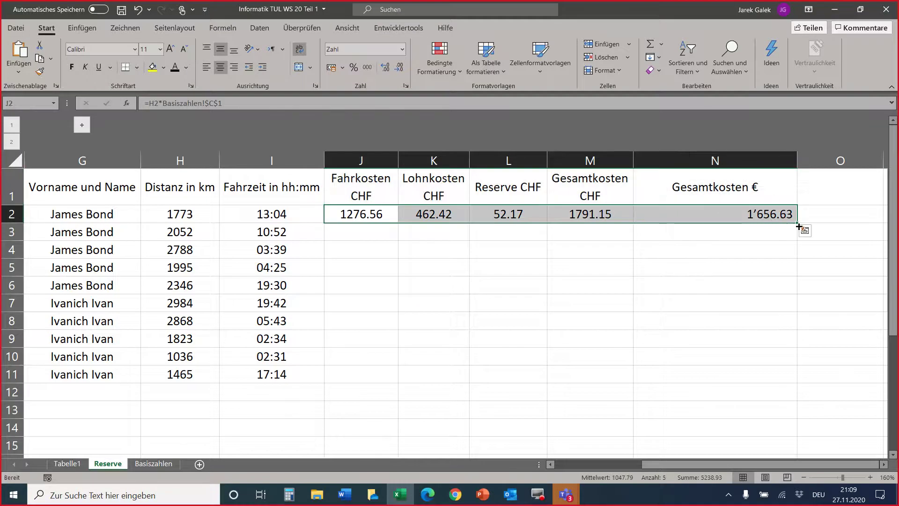
{"action": "double_click", "coordinate": [797, 224]}
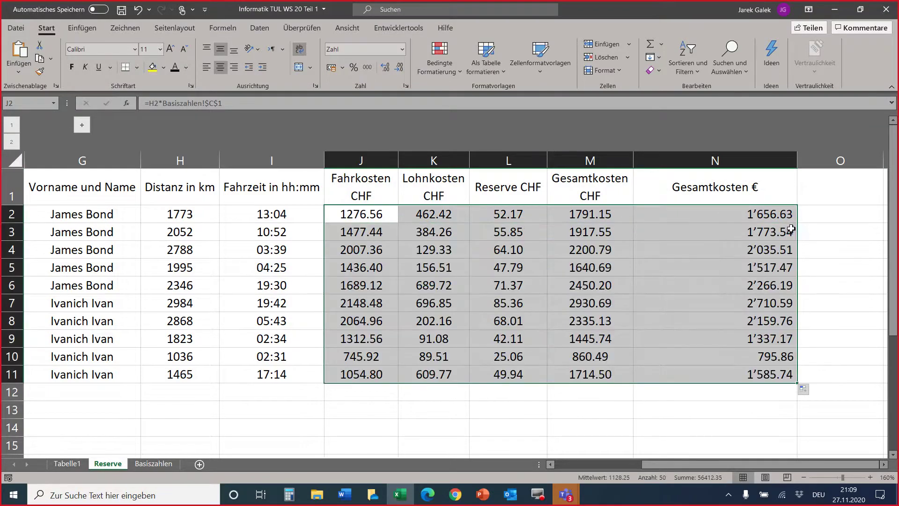
{"action": "left_click", "coordinate": [762, 262]}
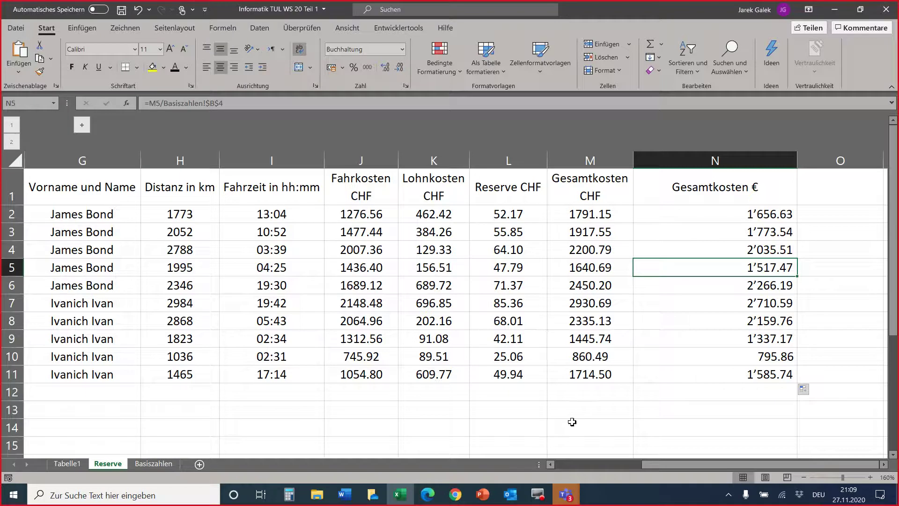
Total the Distanz in km column in the Summe cell H13 with =SUMME(H2:H12)
{"action": "scroll", "coordinate": [581, 466], "scroll_direction": "left", "scroll_amount": 4}
{"action": "scroll", "coordinate": [580, 466], "scroll_direction": "down", "scroll_amount": 1}
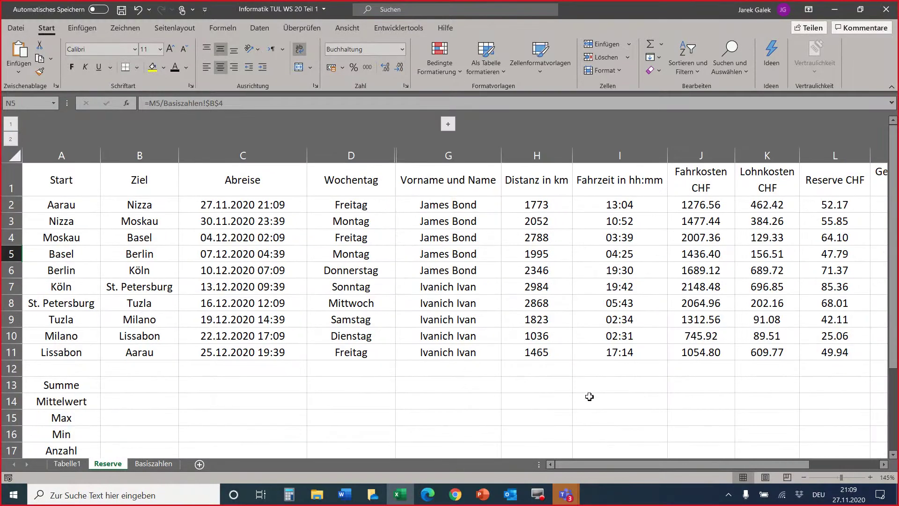
{"action": "scroll", "coordinate": [589, 396], "scroll_direction": "down", "scroll_amount": 1}
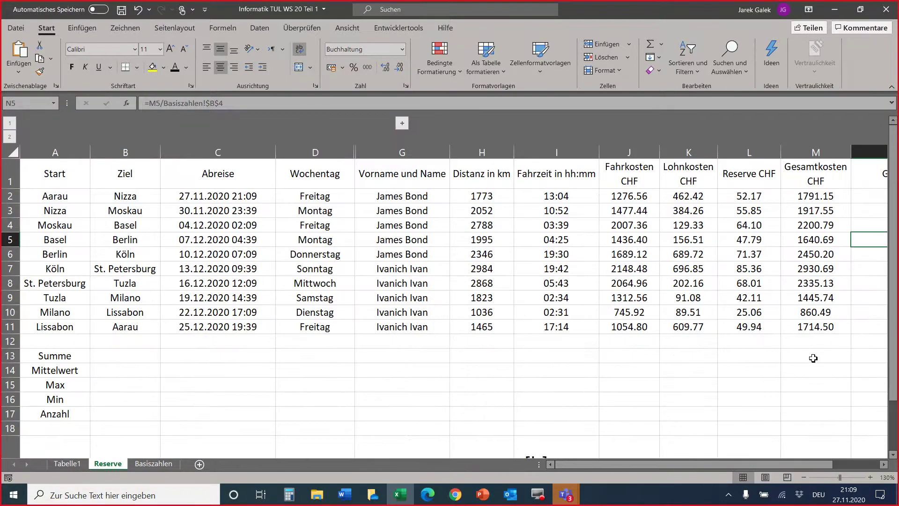
{"action": "left_click", "coordinate": [484, 358]}
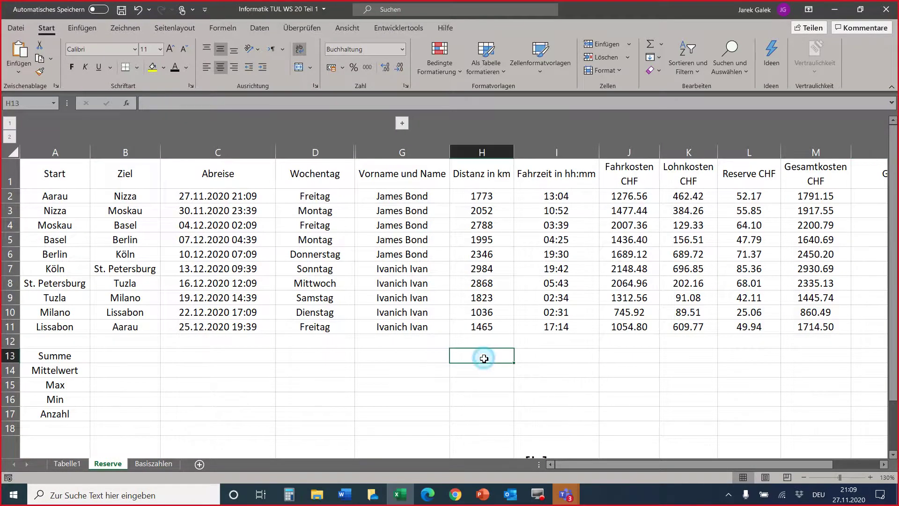
{"action": "scroll", "coordinate": [484, 361], "scroll_direction": "up", "scroll_amount": 1}
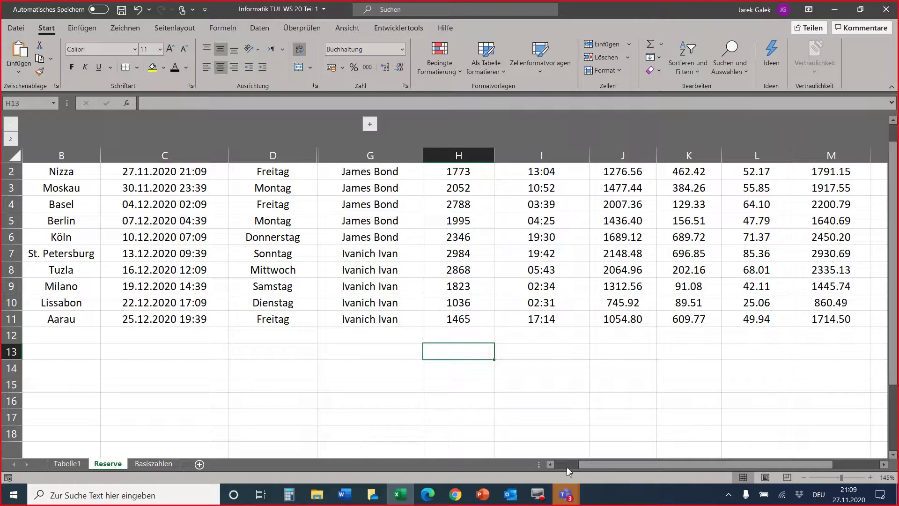
{"action": "scroll", "coordinate": [565, 465], "scroll_direction": "left", "scroll_amount": 1}
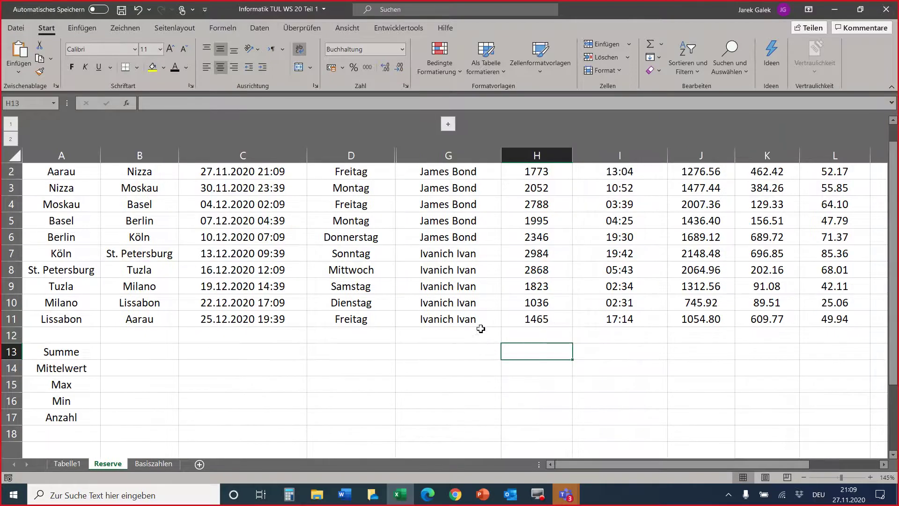
{"action": "scroll", "coordinate": [479, 331], "scroll_direction": "up", "scroll_amount": 1}
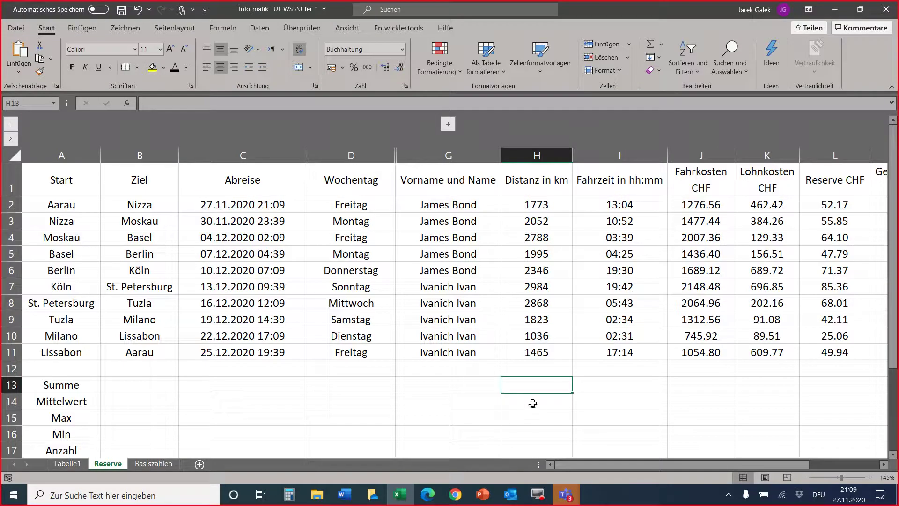
{"action": "left_click", "coordinate": [661, 45]}
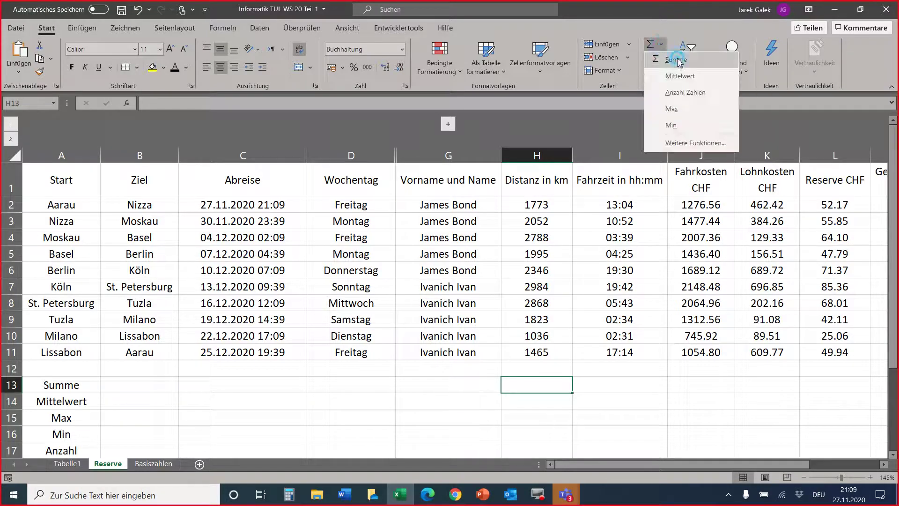
{"action": "left_click", "coordinate": [676, 60]}
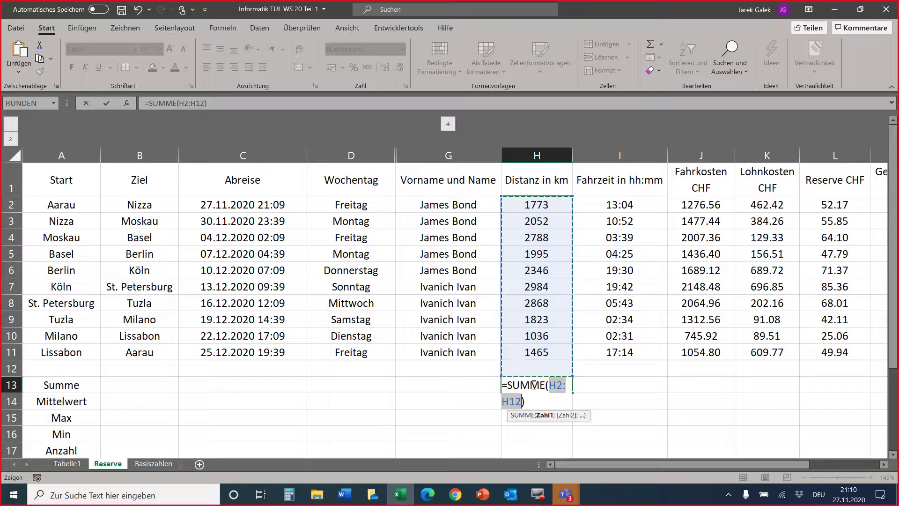
{"action": "key", "text": "Return"}
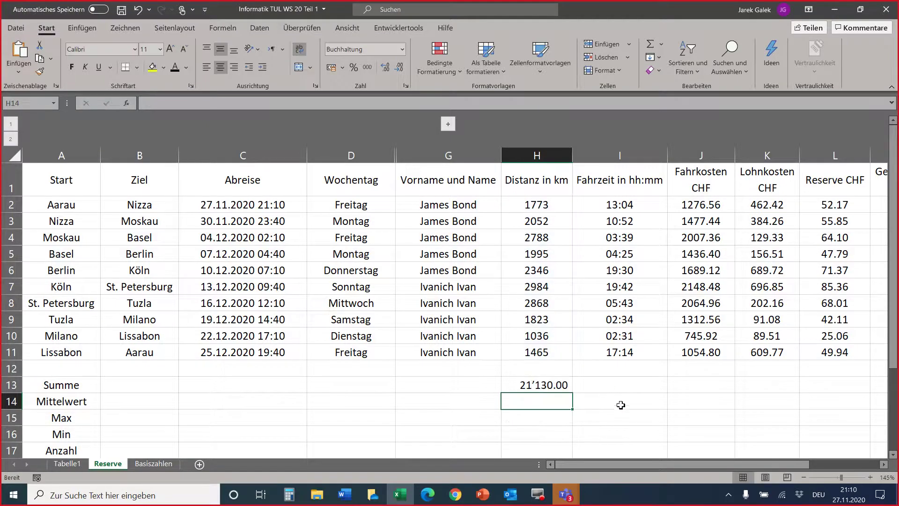
Calculate the average distance in the Mittelwert cell H14 with MITTELWERT over H2:H11
{"action": "left_click", "coordinate": [661, 46]}
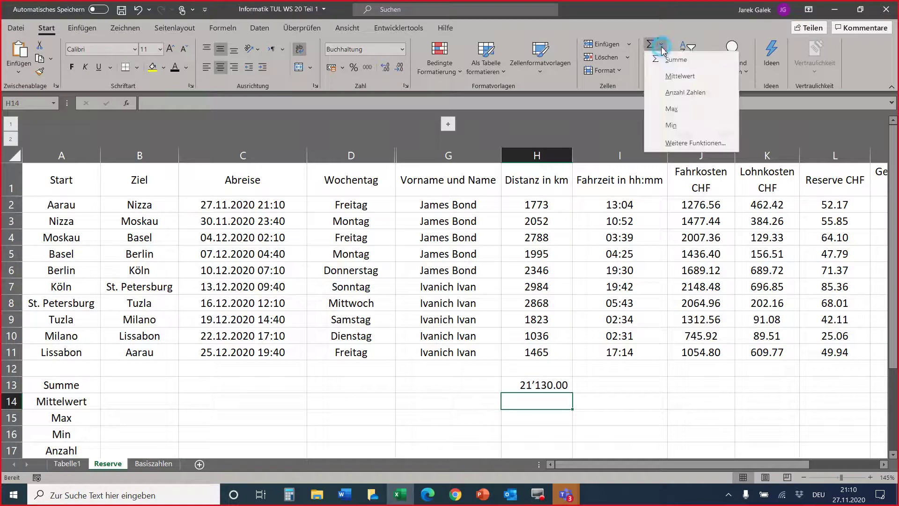
{"action": "left_click", "coordinate": [679, 75]}
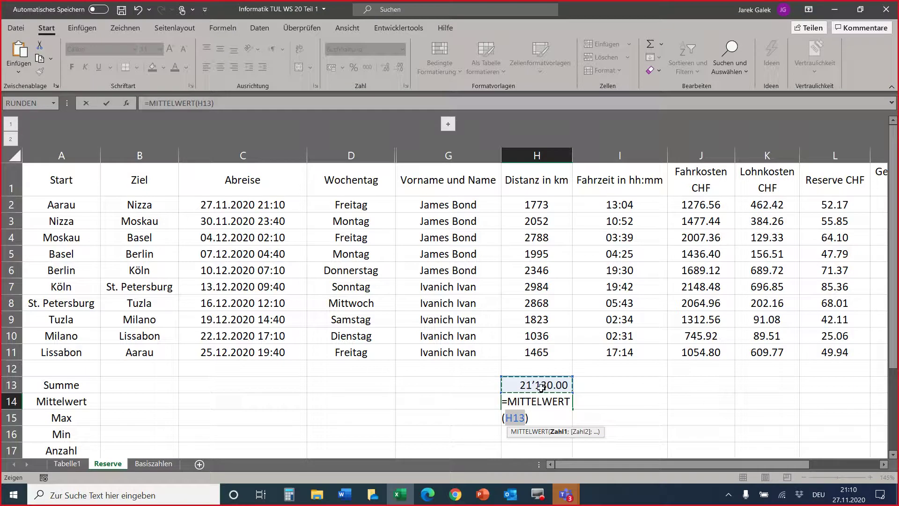
{"action": "left_click", "coordinate": [534, 201]}
{"action": "left_click_drag", "start_coordinate": [534, 202], "coordinate": [529, 350]}
{"action": "key", "text": "Return"}
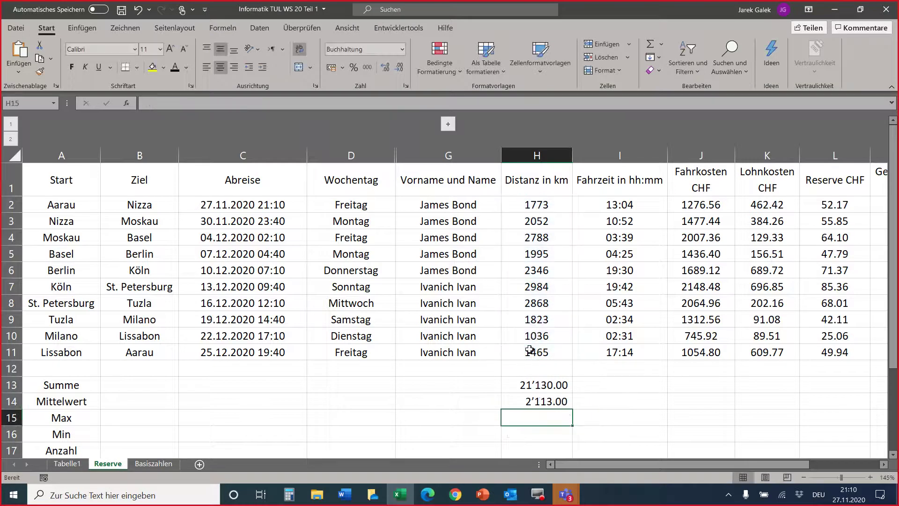
Determine the longest distance in the Max cell H15 with =MAX(H2:H11)
{"action": "left_click", "coordinate": [661, 44]}
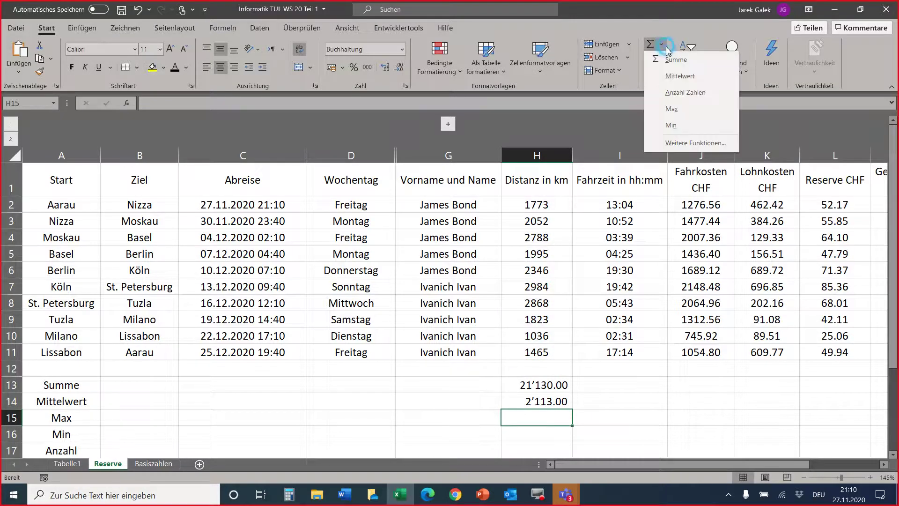
{"action": "left_click", "coordinate": [678, 112]}
{"action": "left_click_drag", "start_coordinate": [513, 208], "coordinate": [523, 350]}
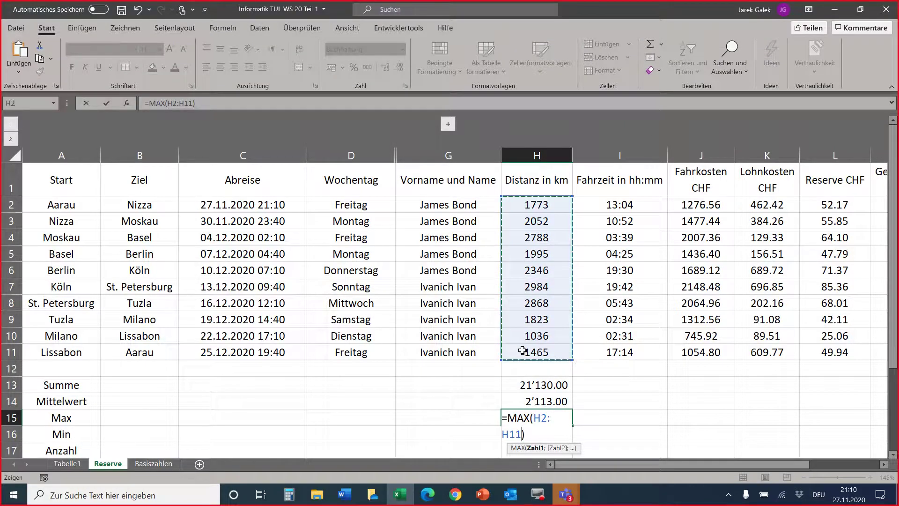
{"action": "key", "text": "Return"}
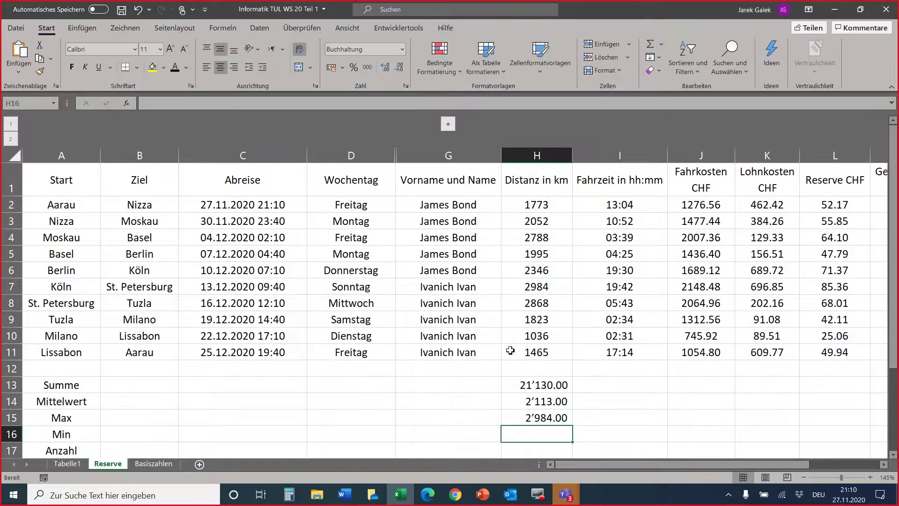
Determine the shortest distance in the Min cell H16 with =MIN(H2:H11)
{"action": "left_click", "coordinate": [661, 45]}
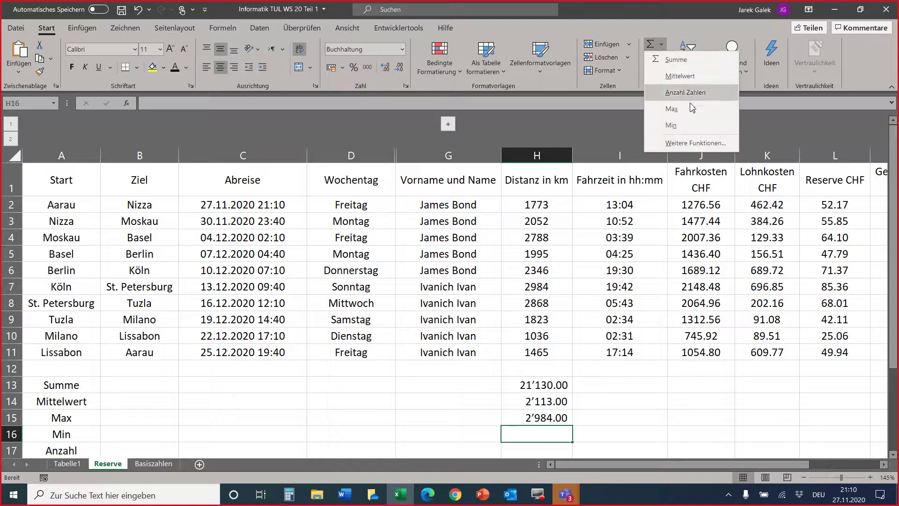
{"action": "left_click", "coordinate": [686, 125]}
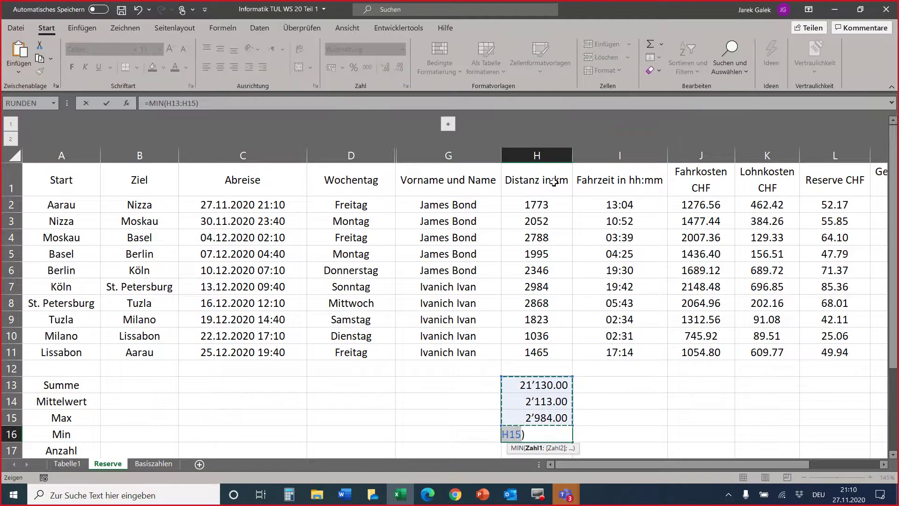
{"action": "left_click_drag", "start_coordinate": [546, 204], "coordinate": [549, 346]}
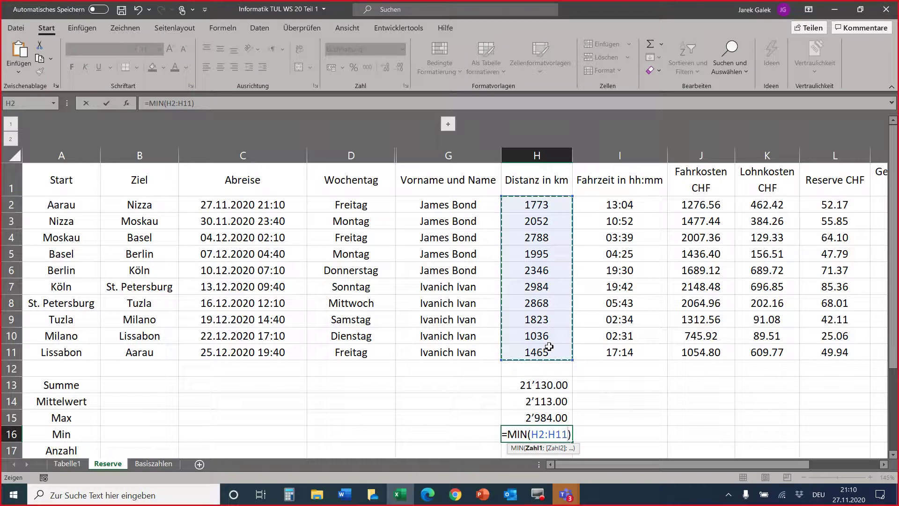
{"action": "key", "text": "Return"}
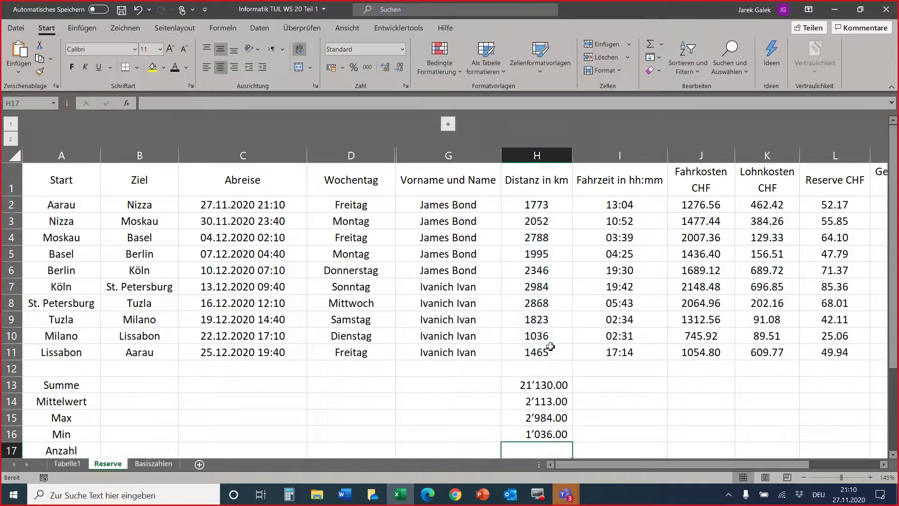
Count the distance values H2:H11 in the Anzahl cell H17 with the Anzahl Zahlen function
{"action": "left_click", "coordinate": [661, 44]}
{"action": "left_click", "coordinate": [682, 92]}
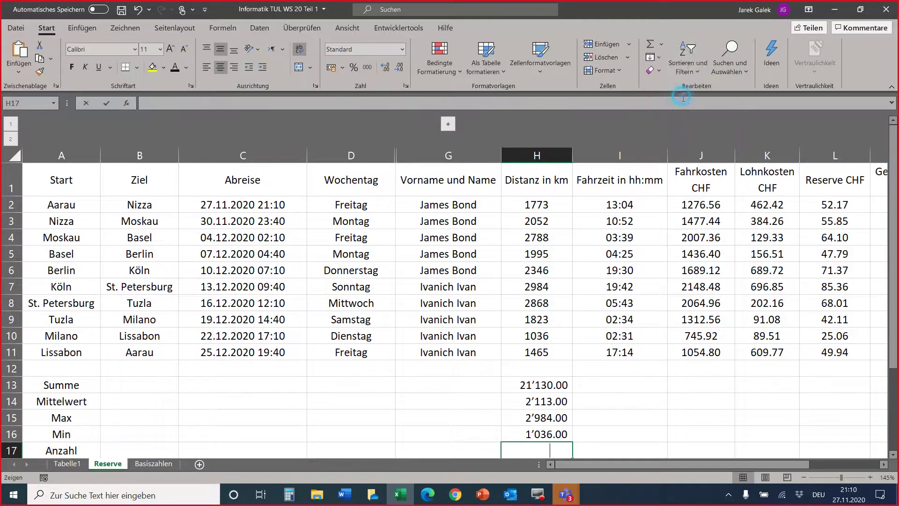
{"action": "left_click_drag", "start_coordinate": [527, 209], "coordinate": [516, 346]}
{"action": "key", "text": "Return"}
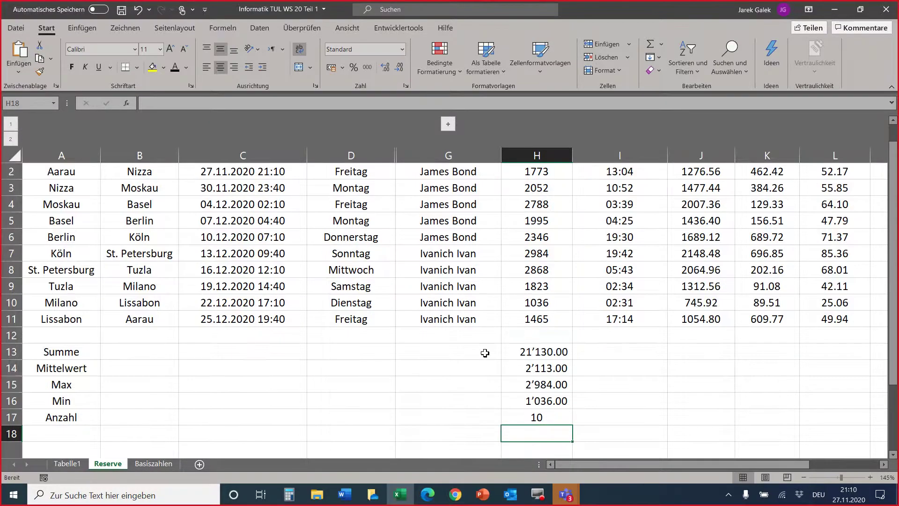
Copy the five statistics formulas in H13:H17 across to column N
{"action": "left_click_drag", "start_coordinate": [546, 351], "coordinate": [553, 419]}
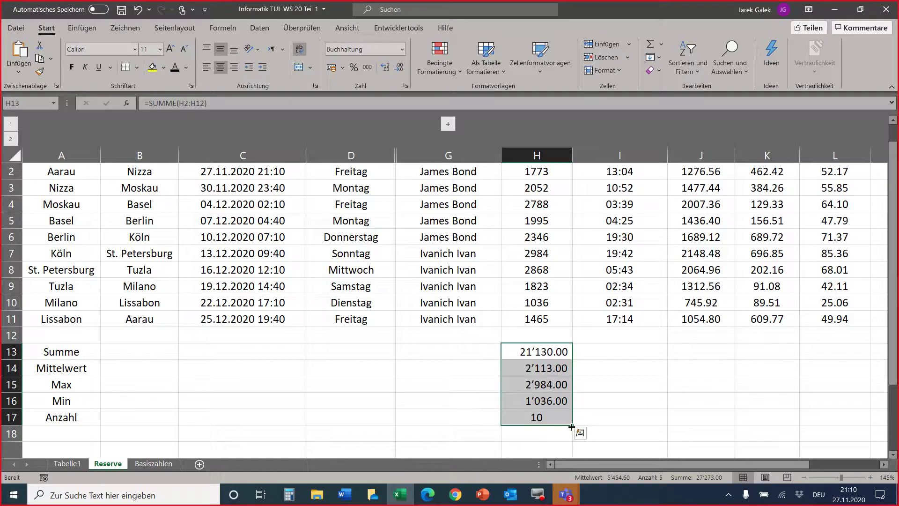
{"action": "mouse_move", "coordinate": [575, 426]}
{"action": "left_mouse_down"}
{"action": "mouse_move", "coordinate": [675, 410]}
{"action": "mouse_move", "coordinate": [878, 404]}
{"action": "mouse_move", "coordinate": [688, 407]}
{"action": "left_mouse_up"}
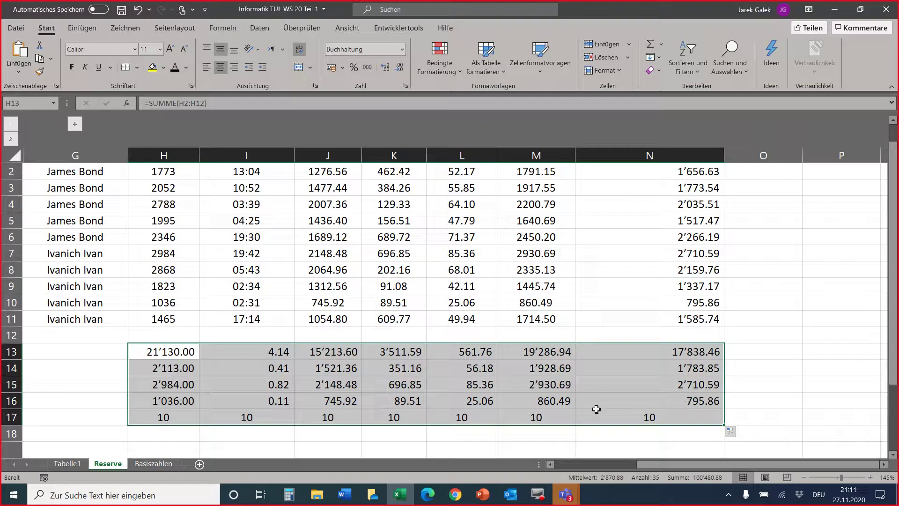
Format the driving-time statistics in I13:I16 with the custom number format [hh]:mm
{"action": "left_click", "coordinate": [240, 350]}
{"action": "left_click_drag", "start_coordinate": [239, 350], "coordinate": [244, 398]}
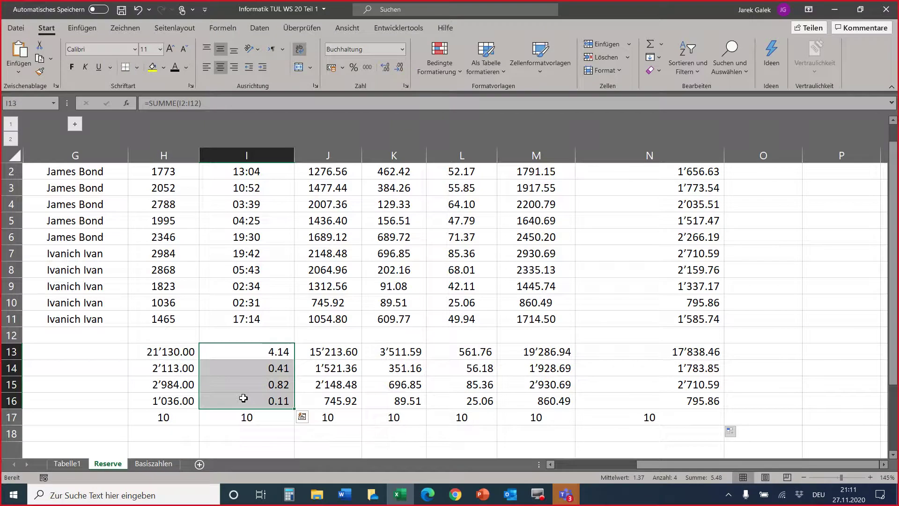
{"action": "right_click", "coordinate": [244, 398]}
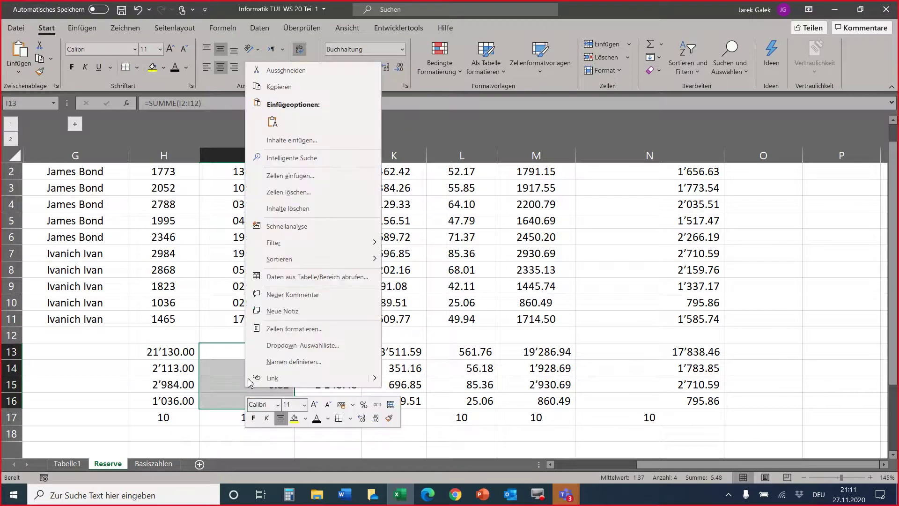
{"action": "left_click", "coordinate": [293, 330]}
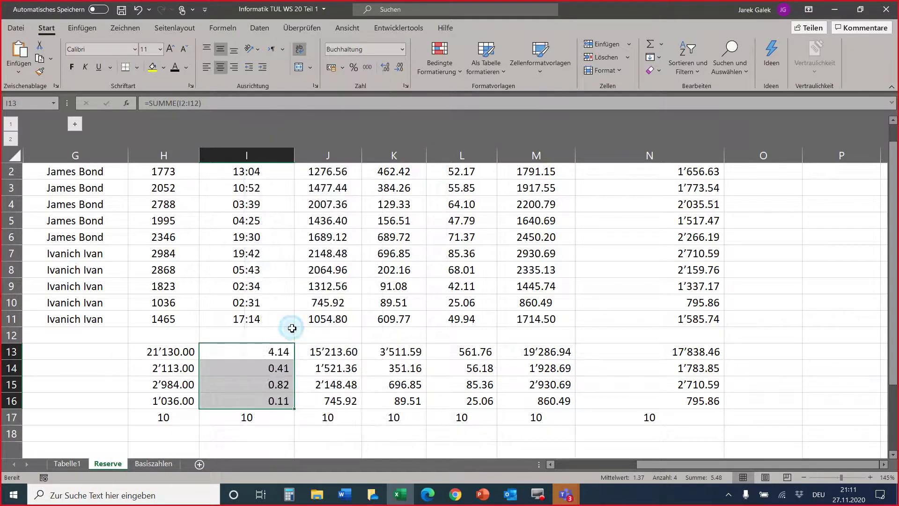
{"action": "left_click_drag", "start_coordinate": [339, 163], "coordinate": [536, 127]}
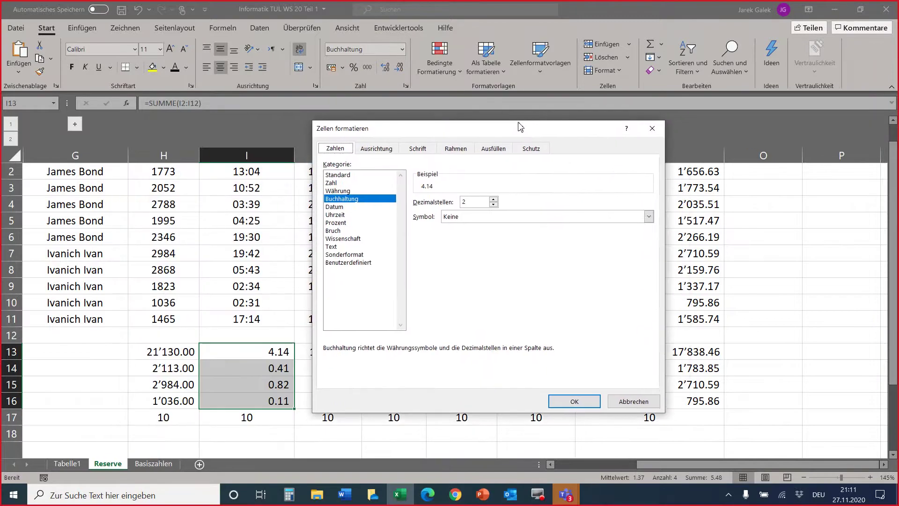
{"action": "left_click", "coordinate": [337, 268]}
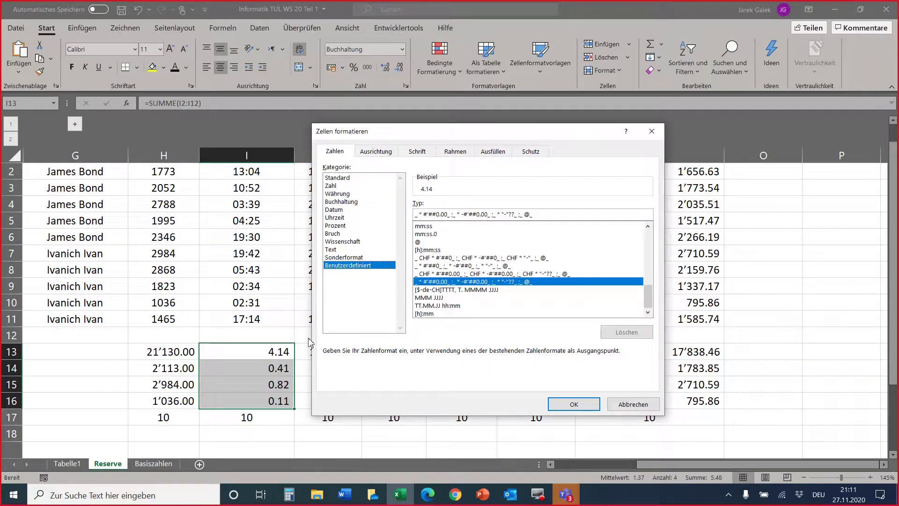
{"action": "left_click", "coordinate": [538, 216]}
{"action": "left_click_drag", "start_coordinate": [500, 222], "coordinate": [403, 207]}
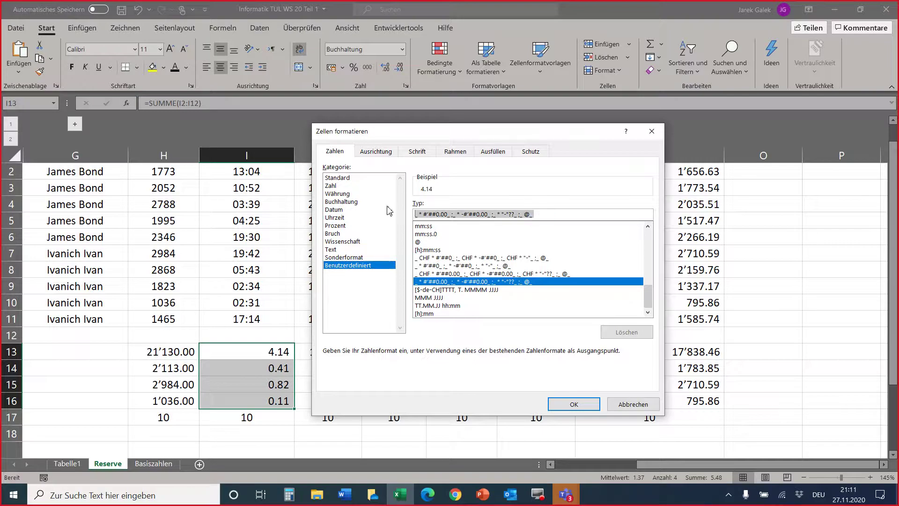
{"action": "key", "text": "BackSpace"}
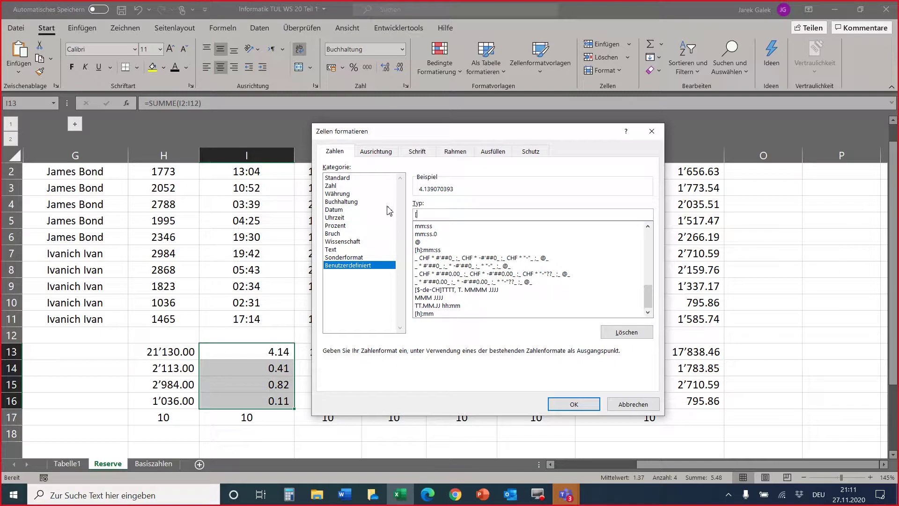
{"action": "type", "text": "[hh]:mm"}
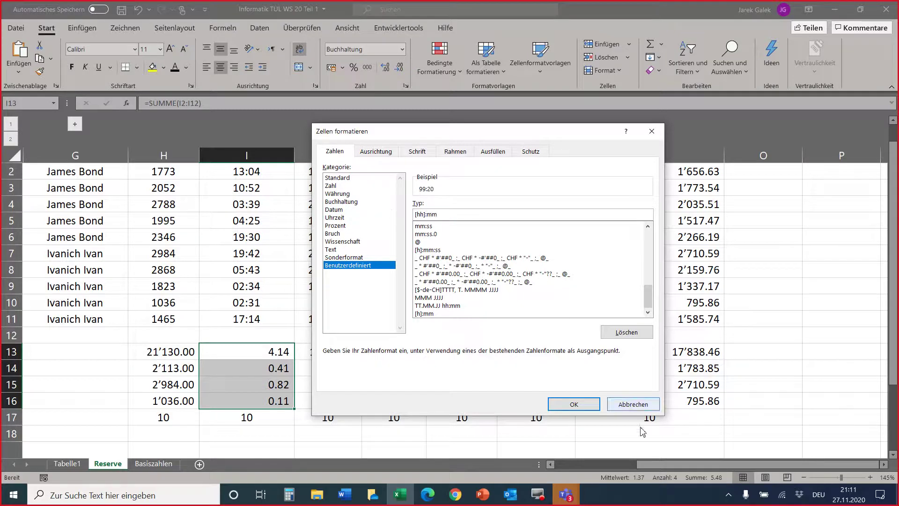
{"action": "left_click", "coordinate": [572, 405]}
{"action": "left_click", "coordinate": [315, 349]}
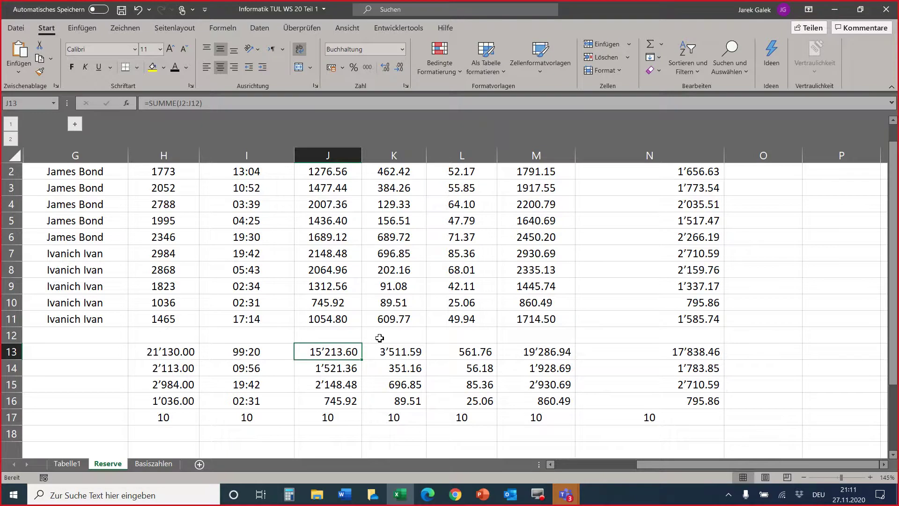
Fit the width of the Gesamtkosten € column N to its contents
{"action": "scroll", "coordinate": [380, 337], "scroll_direction": "up", "scroll_amount": 1}
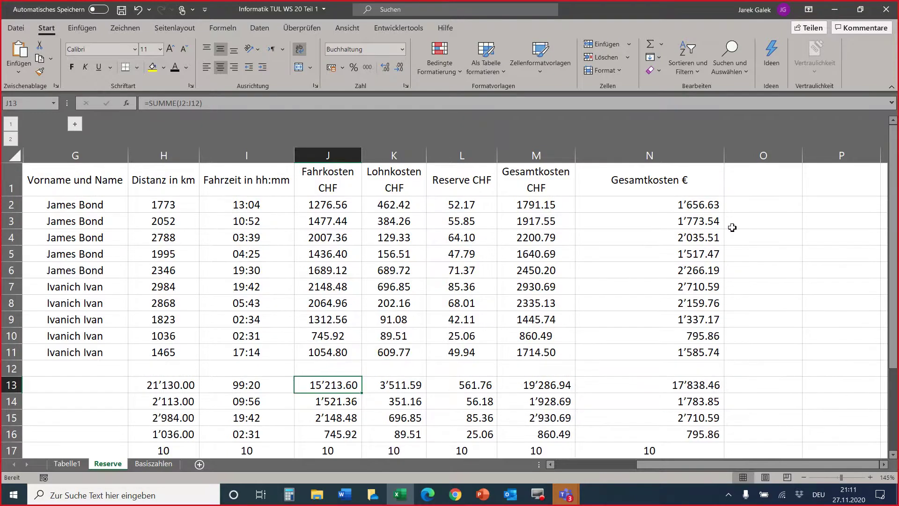
{"action": "left_click", "coordinate": [725, 158]}
{"action": "double_click", "coordinate": [725, 158]}
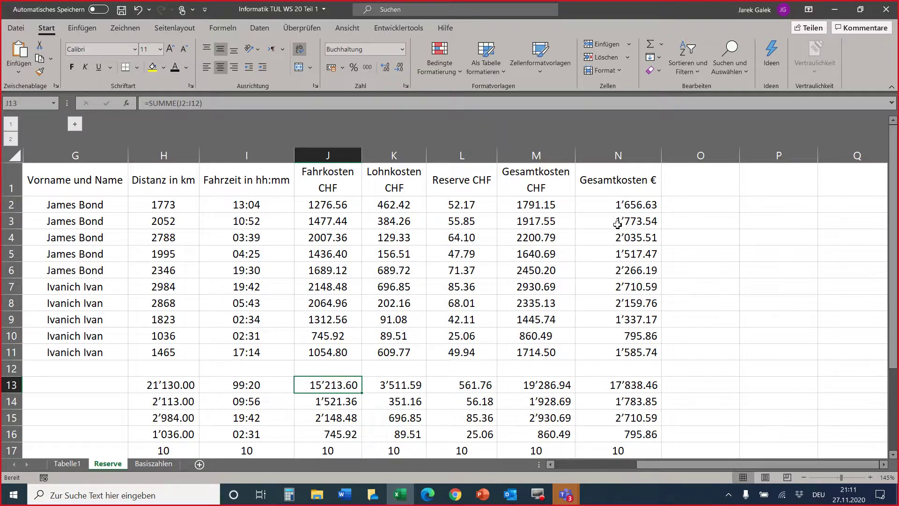
Apply blue gradient data bars as conditional formatting to the euro total costs in N2:N13
{"action": "left_click_drag", "start_coordinate": [601, 205], "coordinate": [618, 381]}
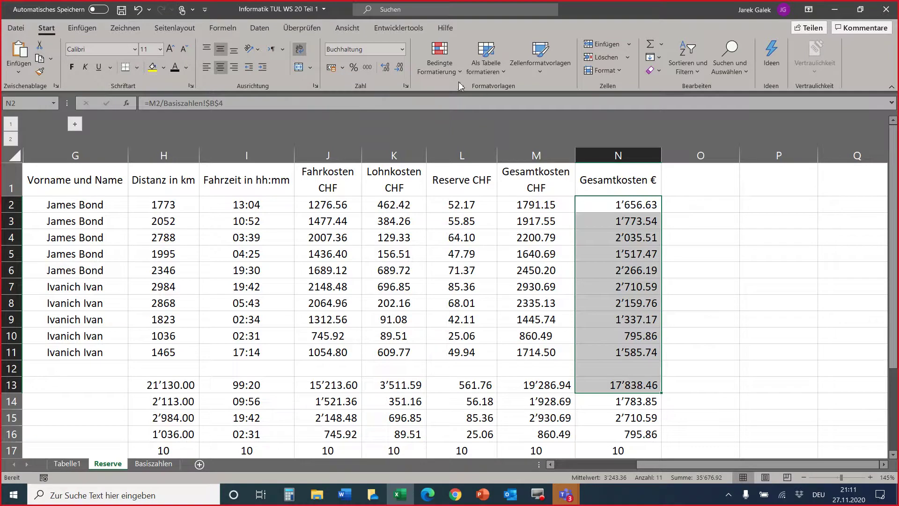
{"action": "left_click", "coordinate": [440, 63]}
{"action": "mouse_move", "coordinate": [478, 153]}
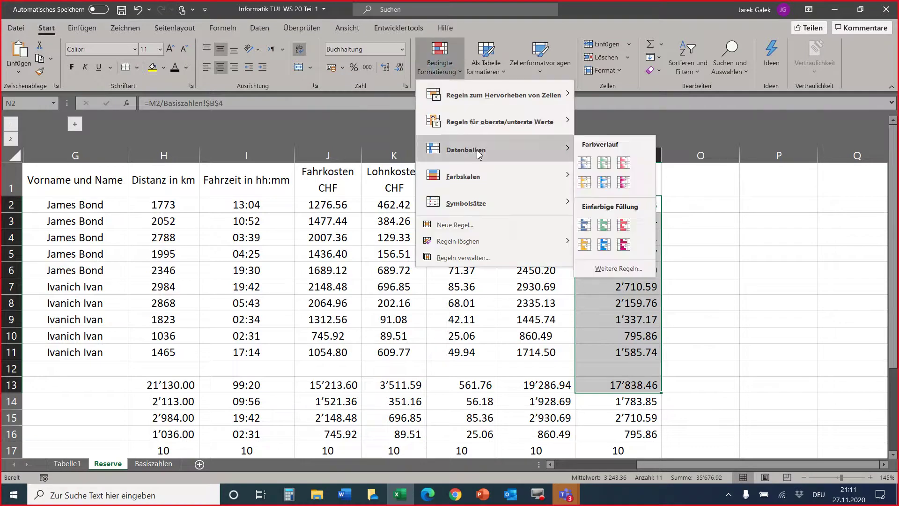
{"action": "left_click", "coordinate": [583, 165]}
{"action": "left_click", "coordinate": [648, 333]}
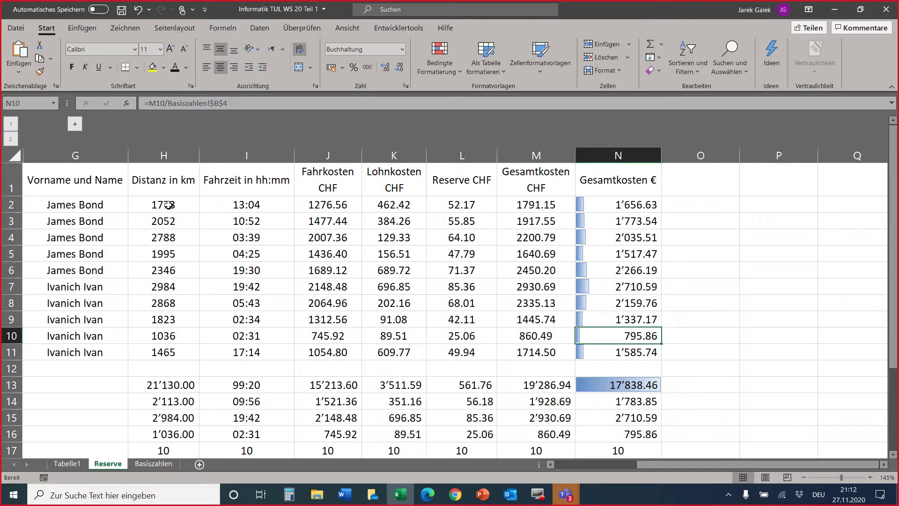
Apply a red-white colour scale to the distances in H2:H11, with the longest distances in red
{"action": "left_click_drag", "start_coordinate": [186, 205], "coordinate": [192, 347]}
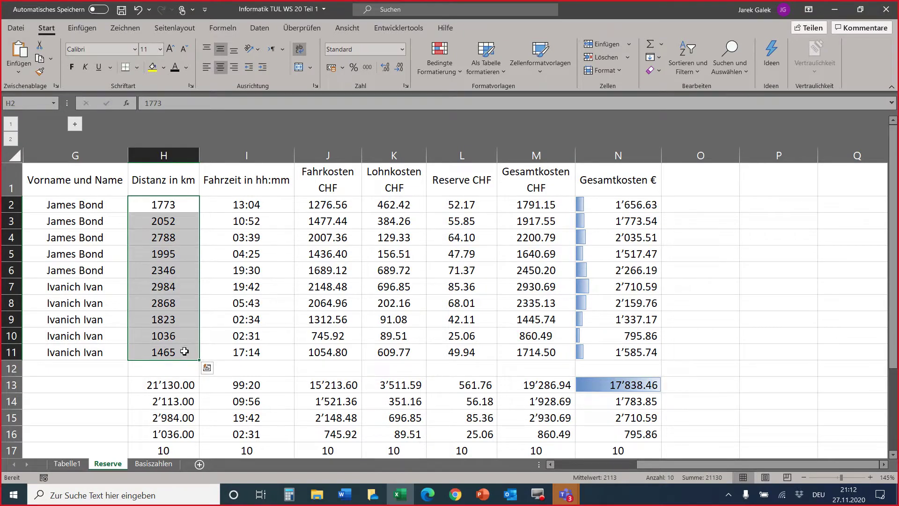
{"action": "left_click", "coordinate": [436, 70]}
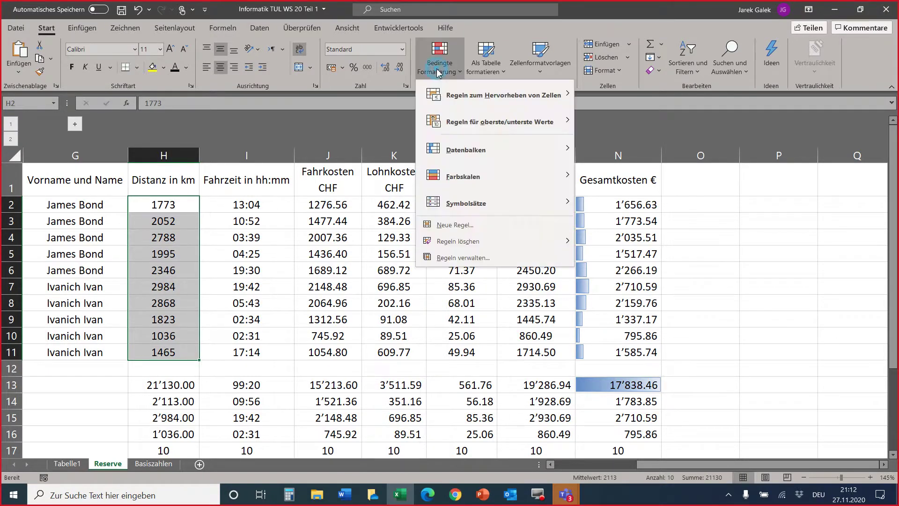
{"action": "mouse_move", "coordinate": [455, 180]}
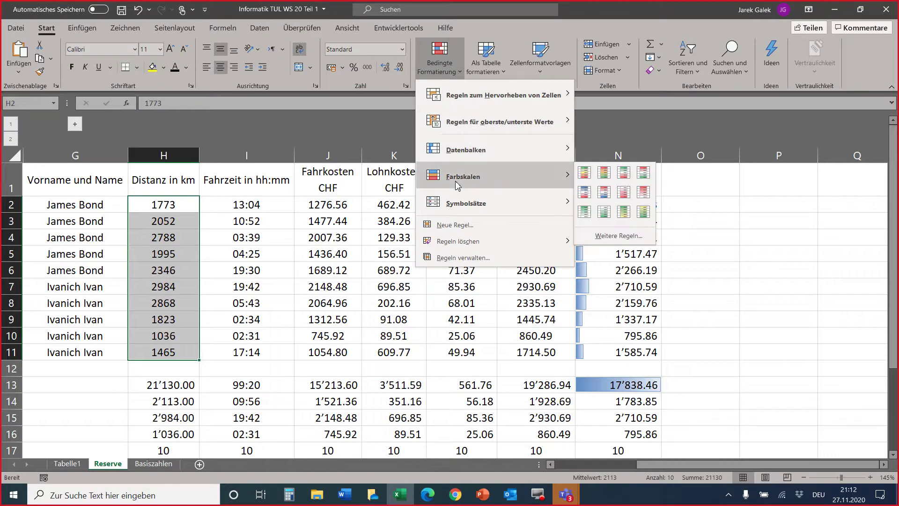
{"action": "left_click", "coordinate": [643, 192]}
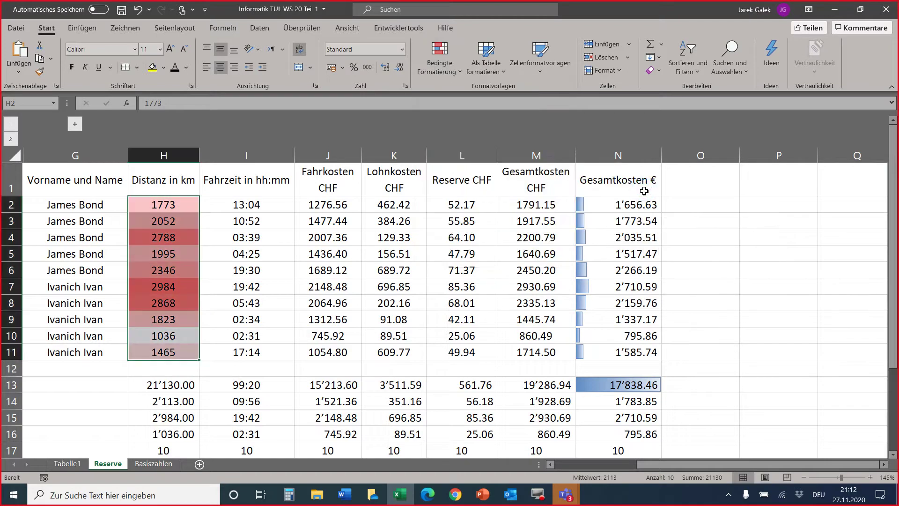
{"action": "left_click", "coordinate": [153, 342]}
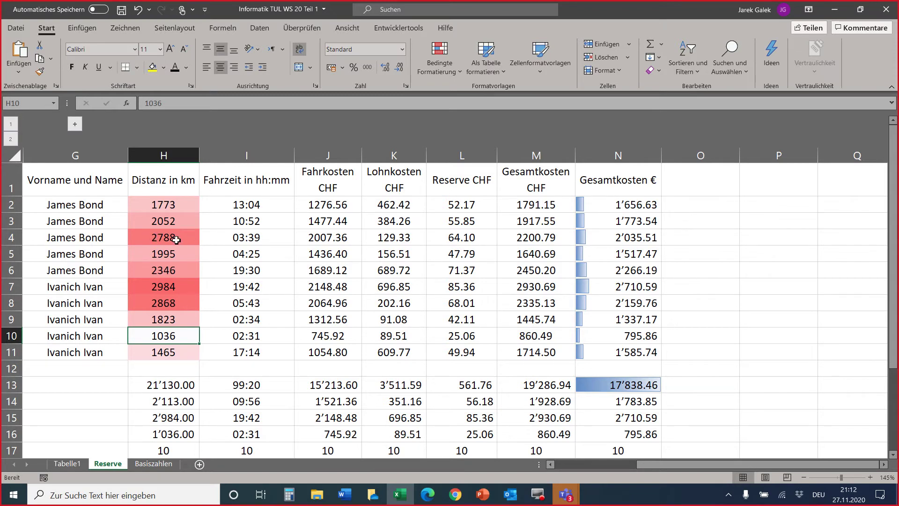
{"action": "left_click_drag", "start_coordinate": [612, 465], "coordinate": [608, 463]}
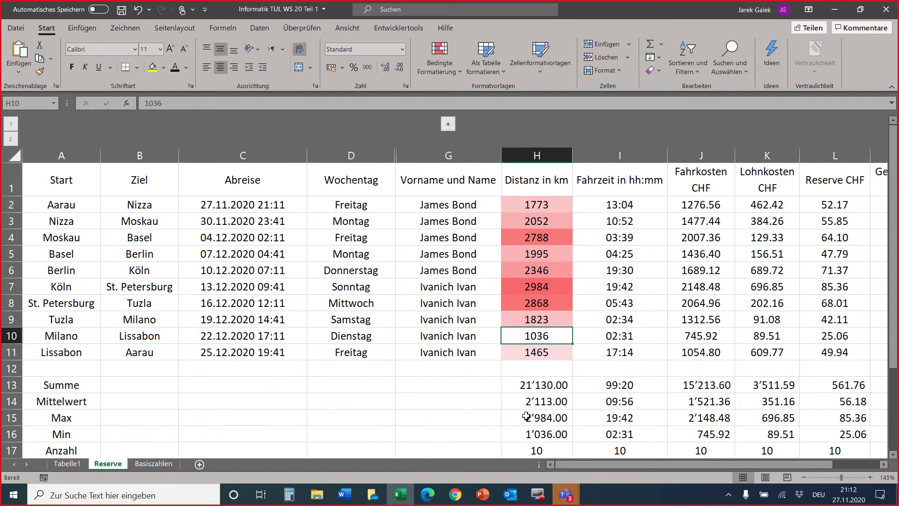